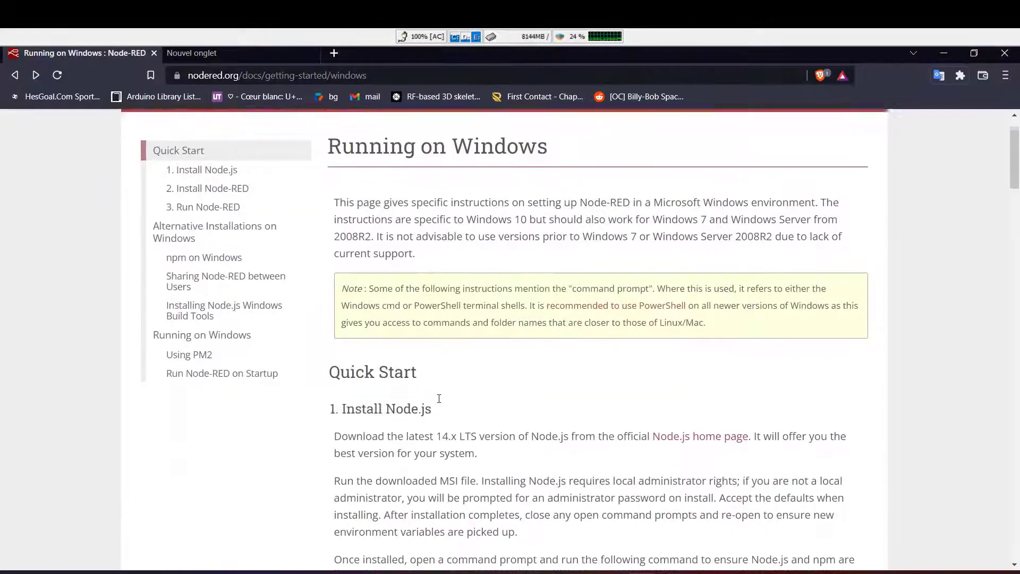
Review the Quick Start instructions for Node.js and Node-RED, and look at the Windows downloads on the linked Node.js home page
scroll(439, 402, "down", 2)
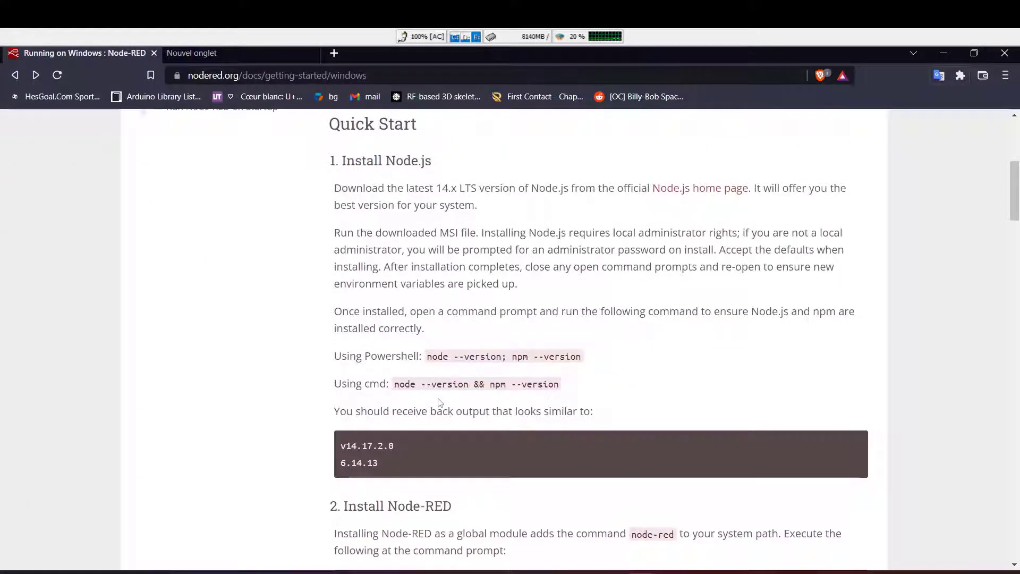
scroll(438, 402, "down", 2)
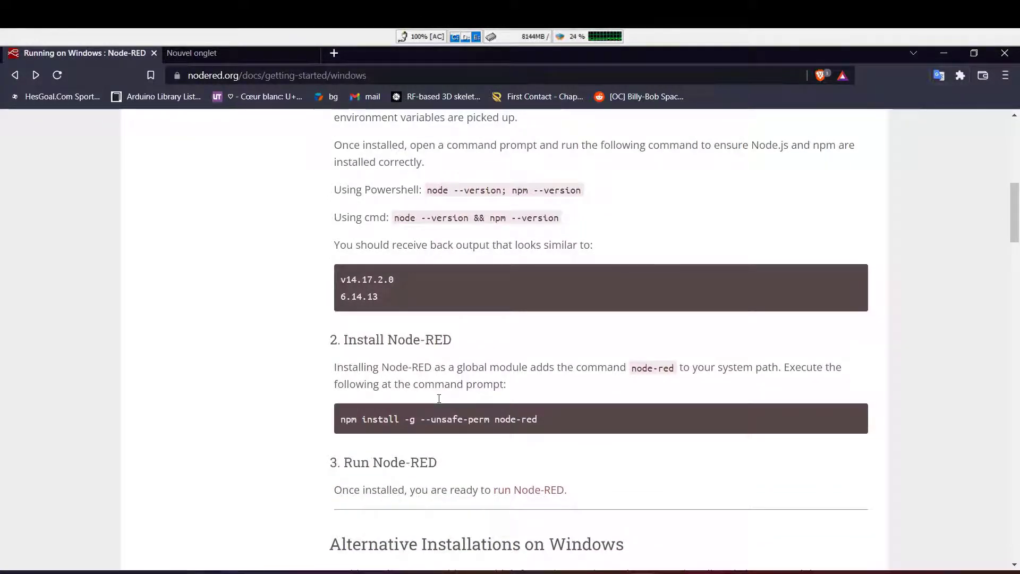
scroll(439, 400, "up", 1)
scroll(439, 403, "up", 3)
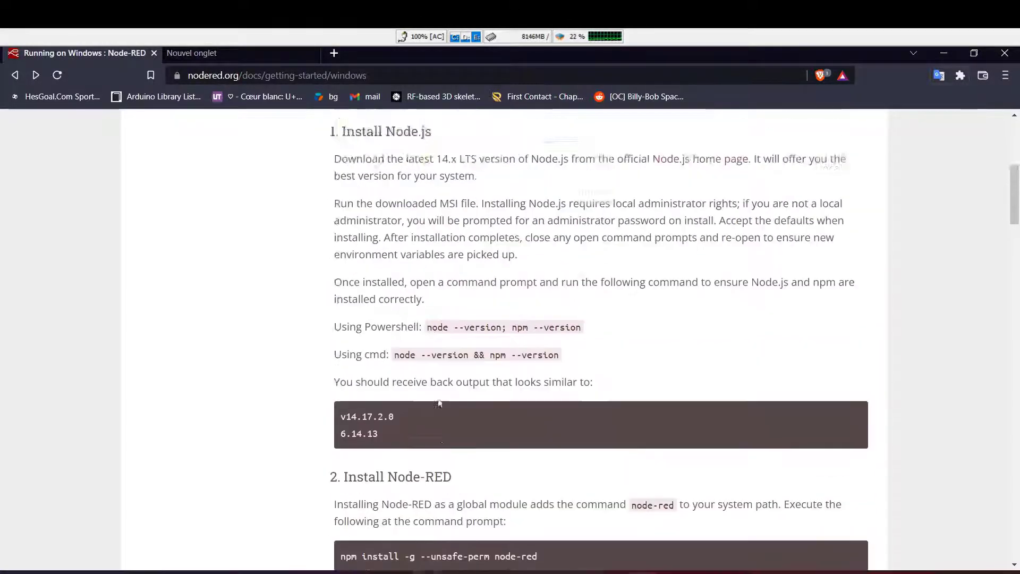
scroll(431, 396, "down", 1)
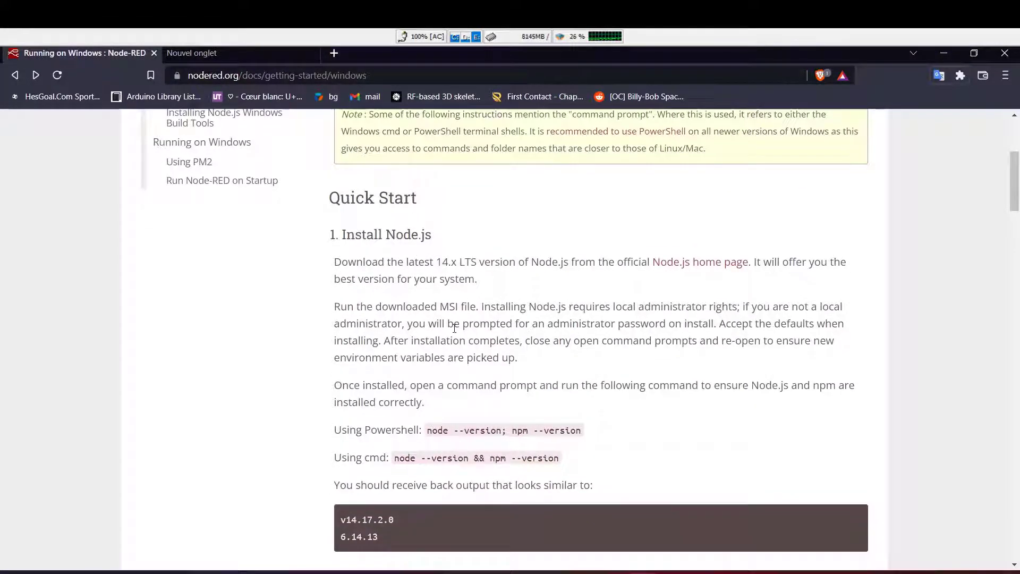
scroll(454, 328, "down", 2)
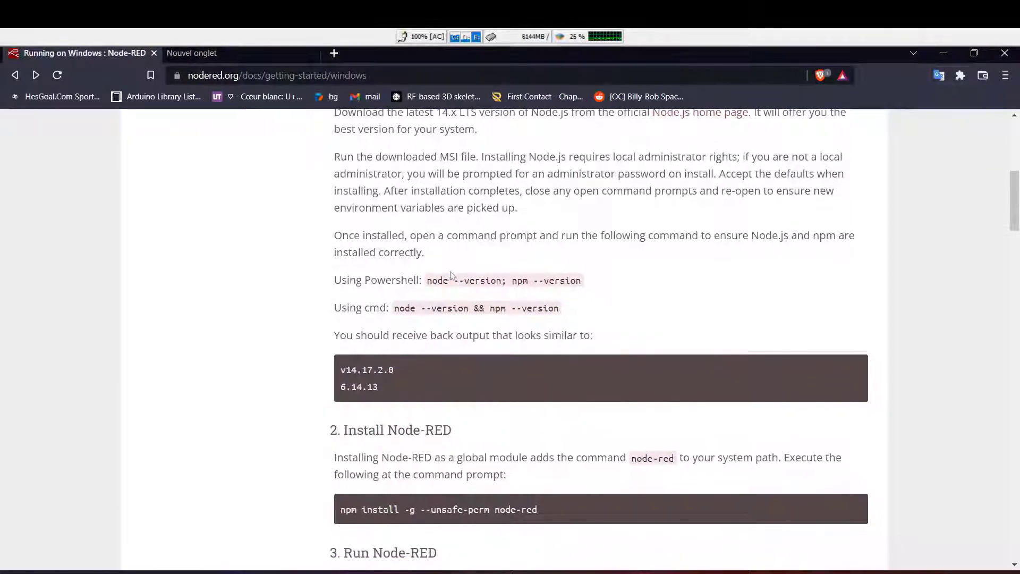
scroll(450, 272, "up", 2)
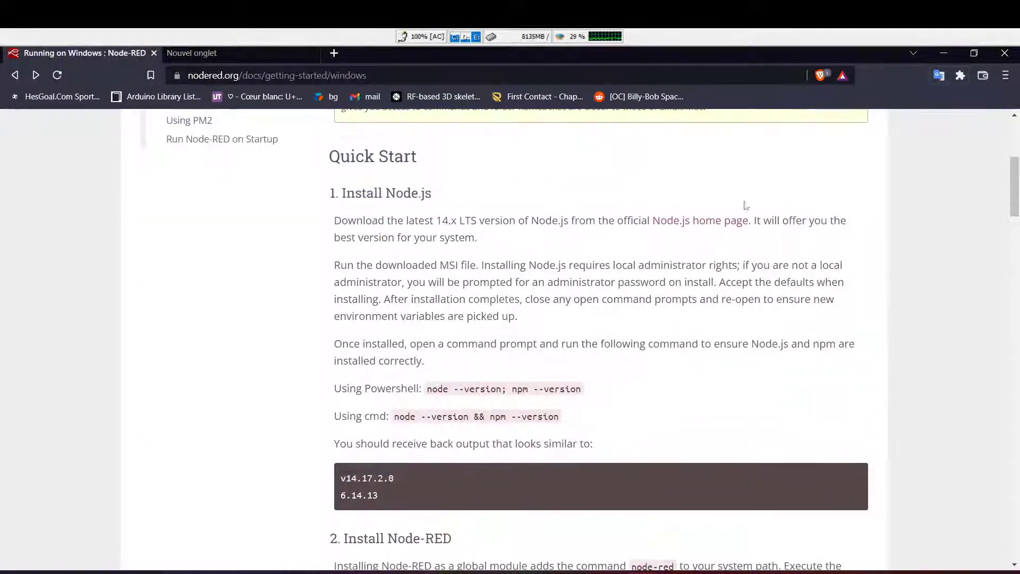
left_click(696, 220)
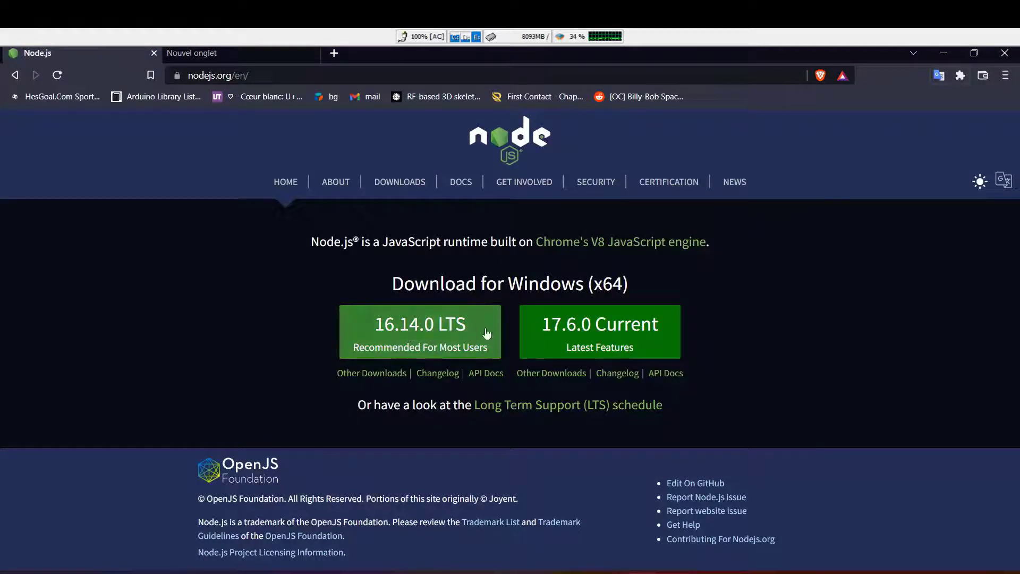
left_click(16, 74)
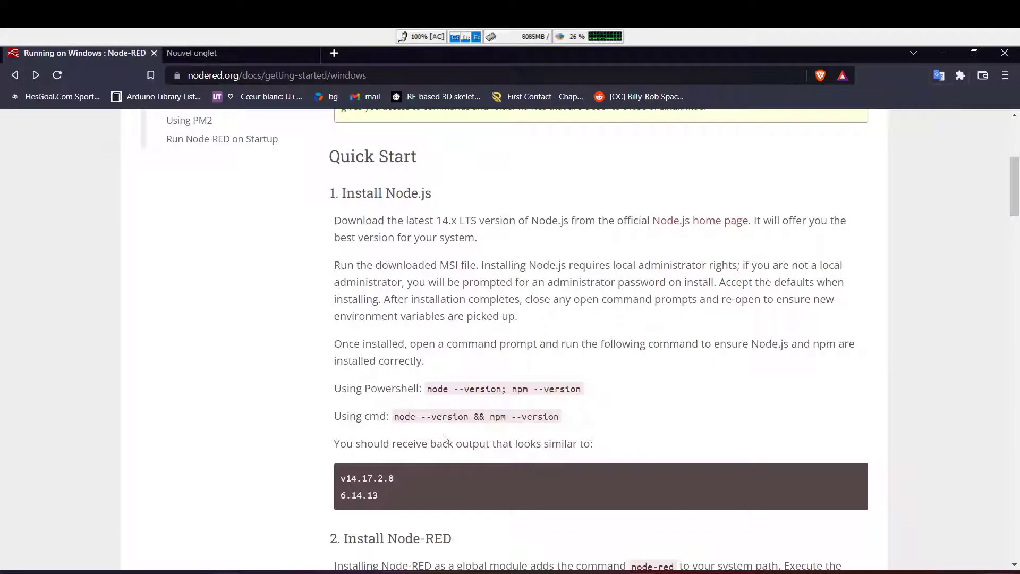
Open a command prompt by running cmd, and return to the Node-RED installation page
key("super+r")
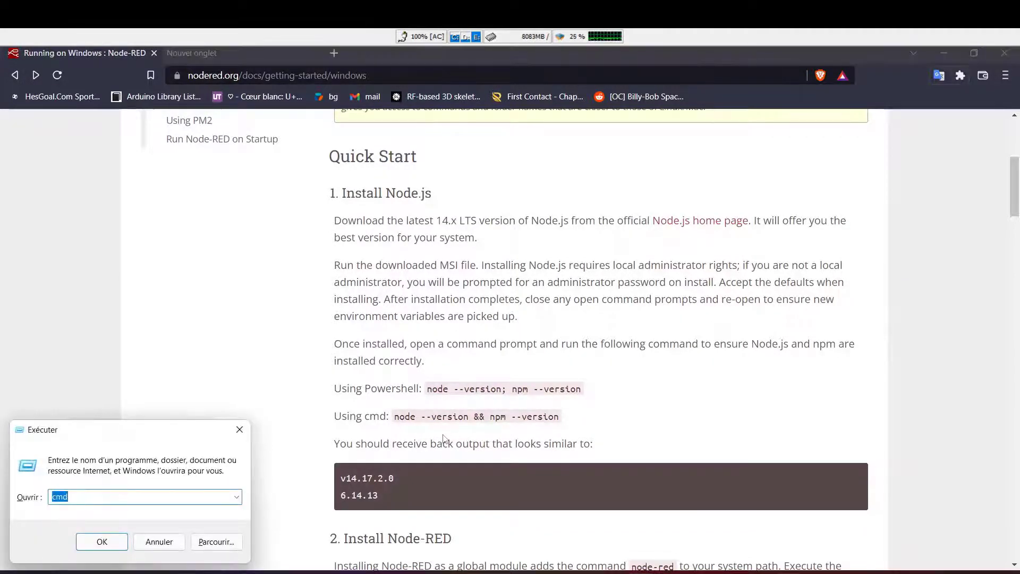
key("Return")
left_click(675, 424)
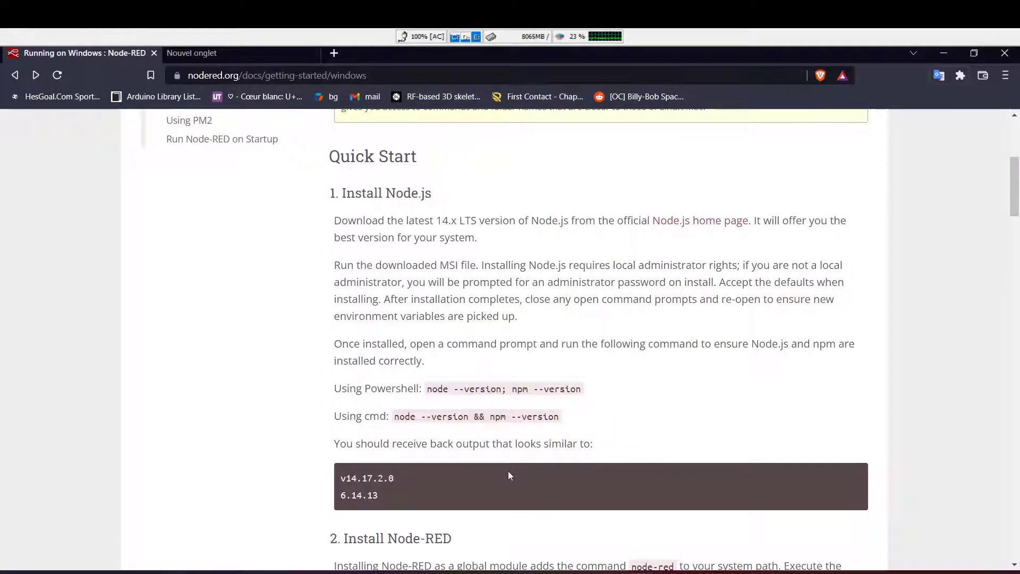
Examine the version check, the linked Node.js download page and the Node-RED install command in the Windows instructions
scroll(507, 470, "down", 1)
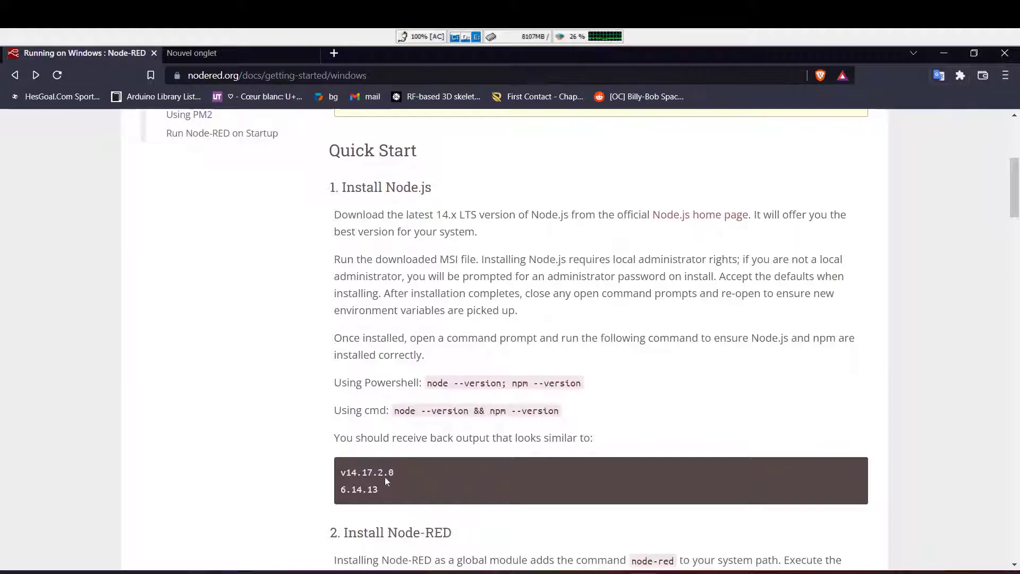
scroll(401, 492, "down", 2)
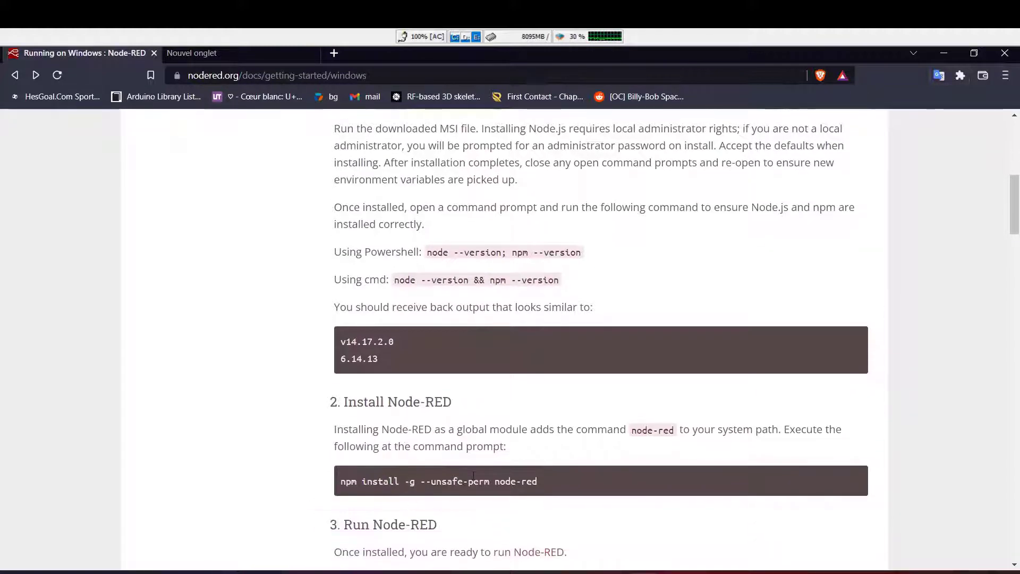
scroll(473, 475, "up", 2)
left_click(693, 197)
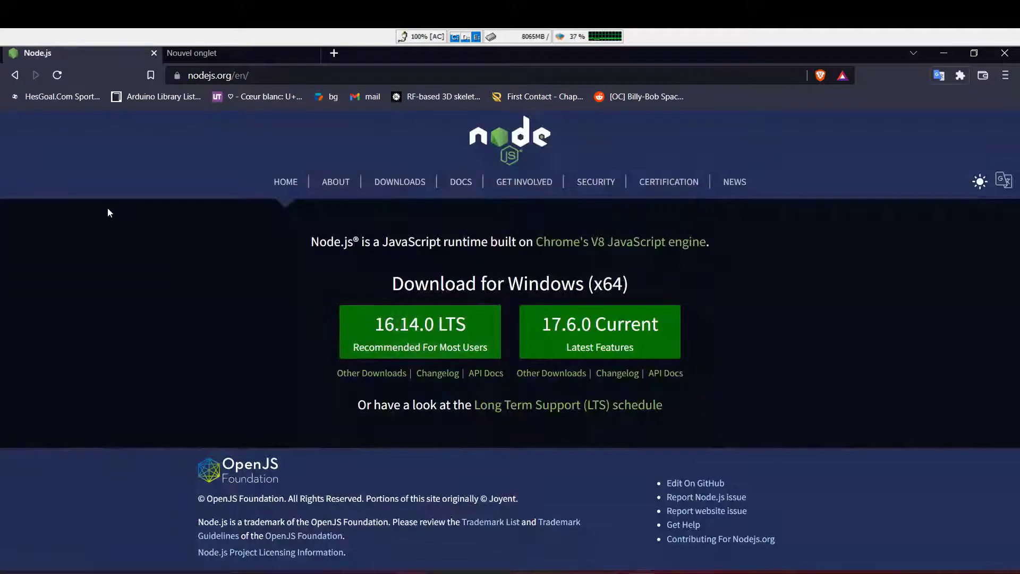
left_click(13, 76)
scroll(232, 391, "down", 7)
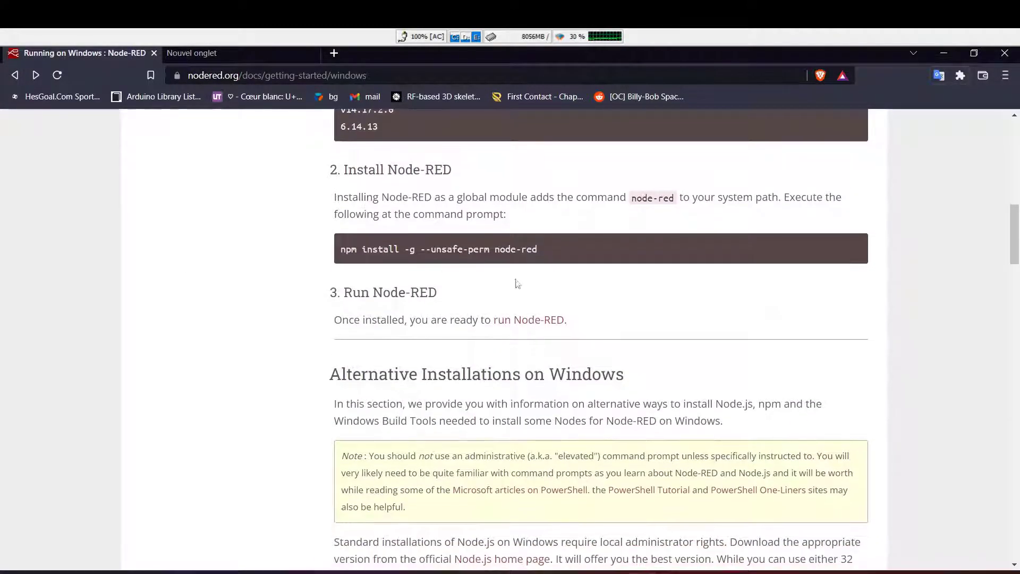
left_click(700, 571)
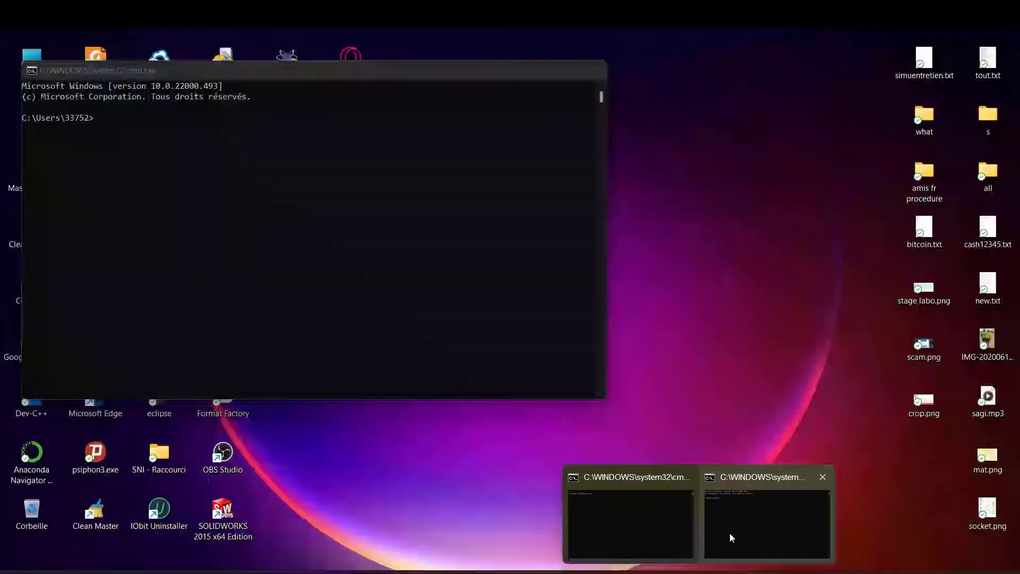
left_click(730, 533)
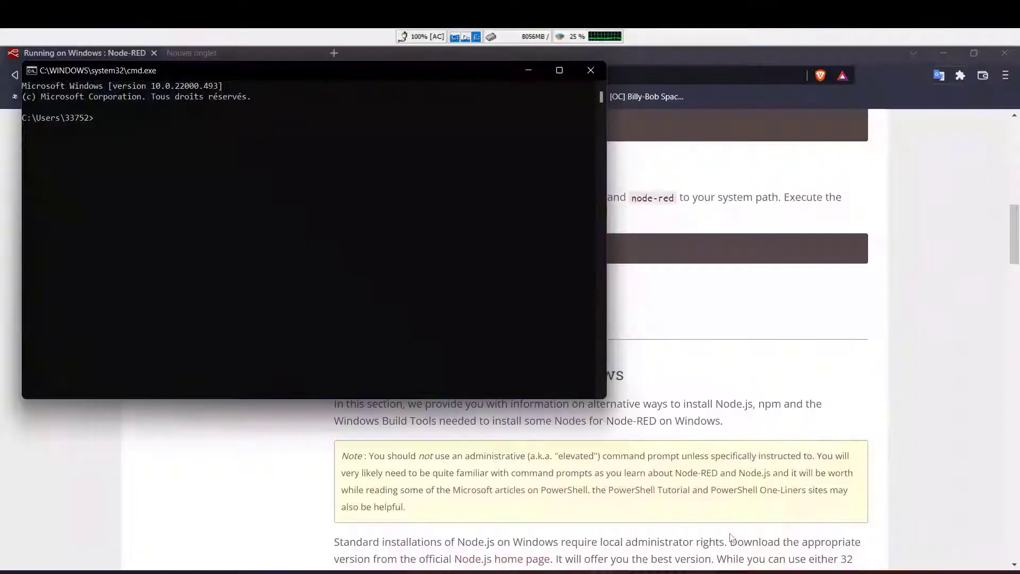
left_click(659, 418)
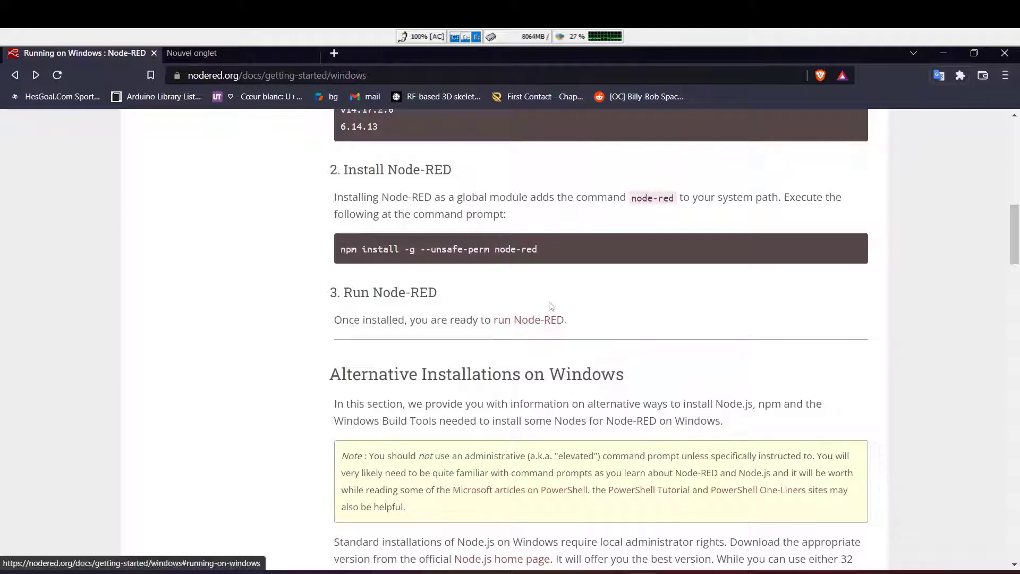
Switch to the command prompt holding the node-red command and run it to start the server
mouse_move(728, 573)
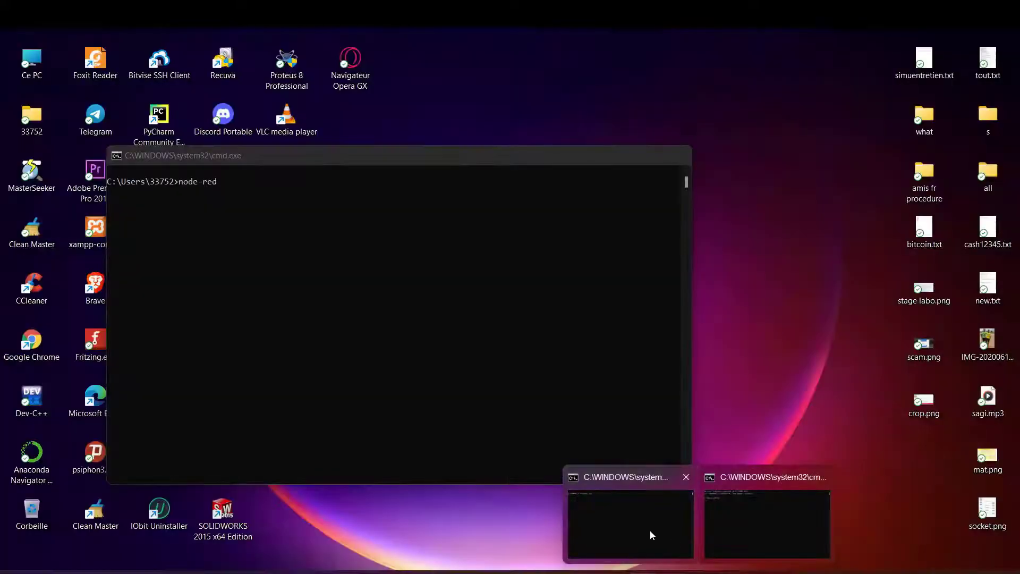
left_click(649, 530)
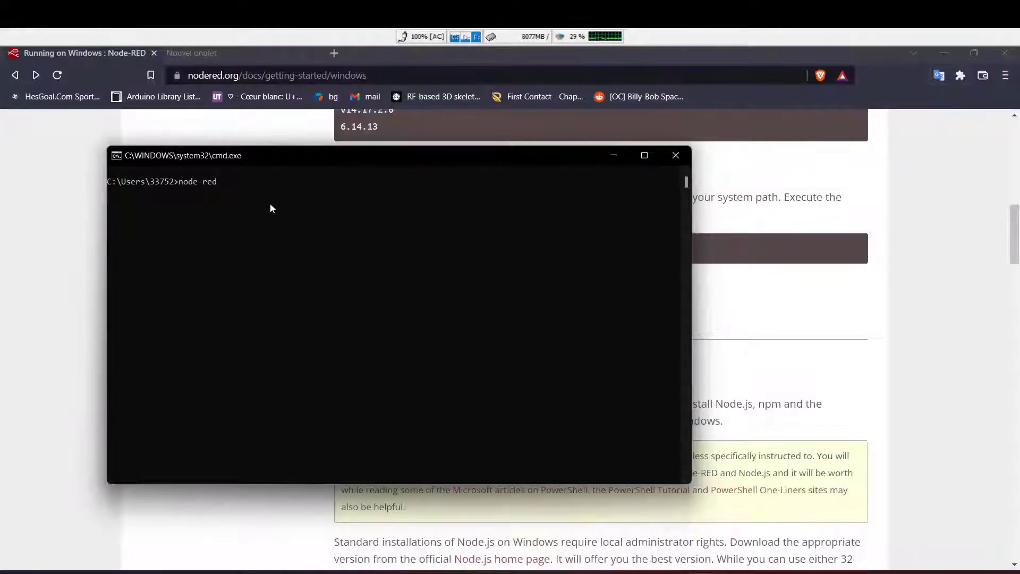
key("Return")
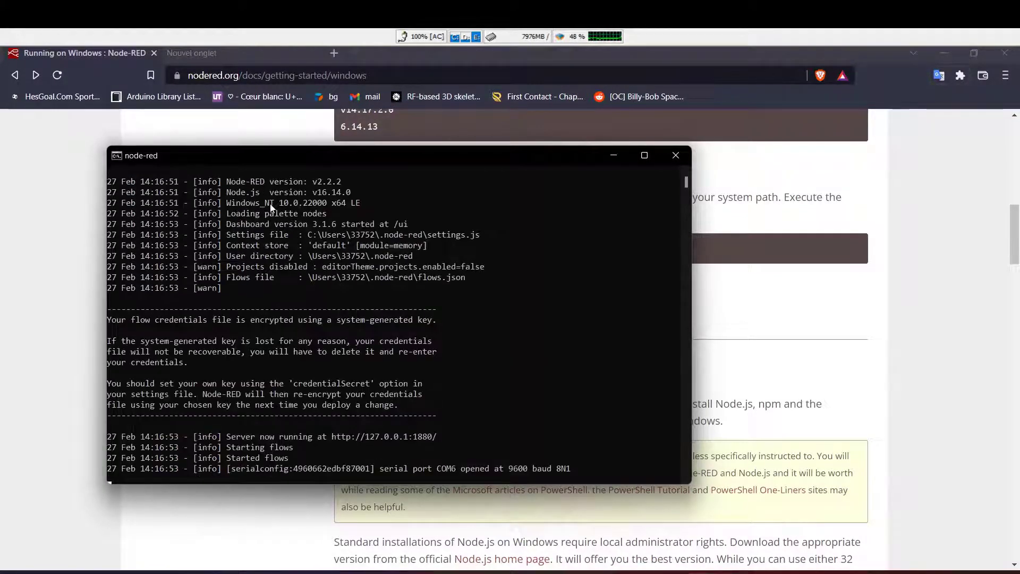
scroll(360, 398, "down", 2)
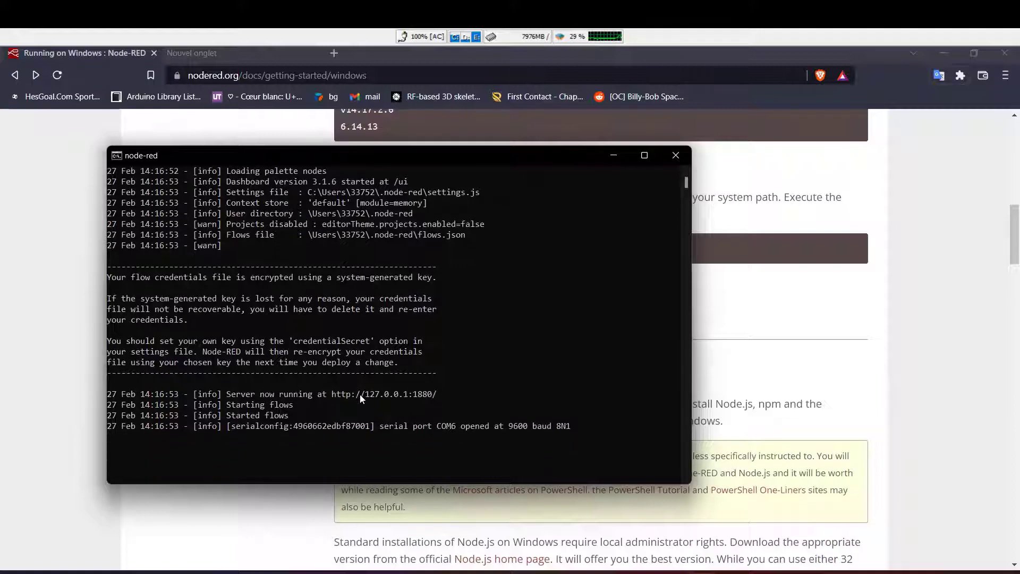
left_click(330, 394)
left_click_drag(330, 394, 439, 399)
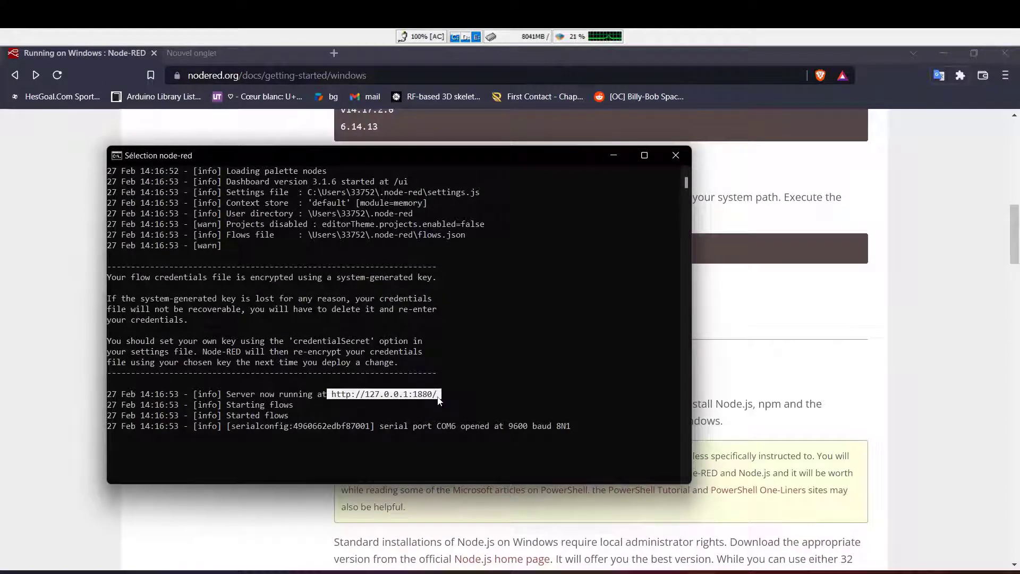
right_click(438, 398)
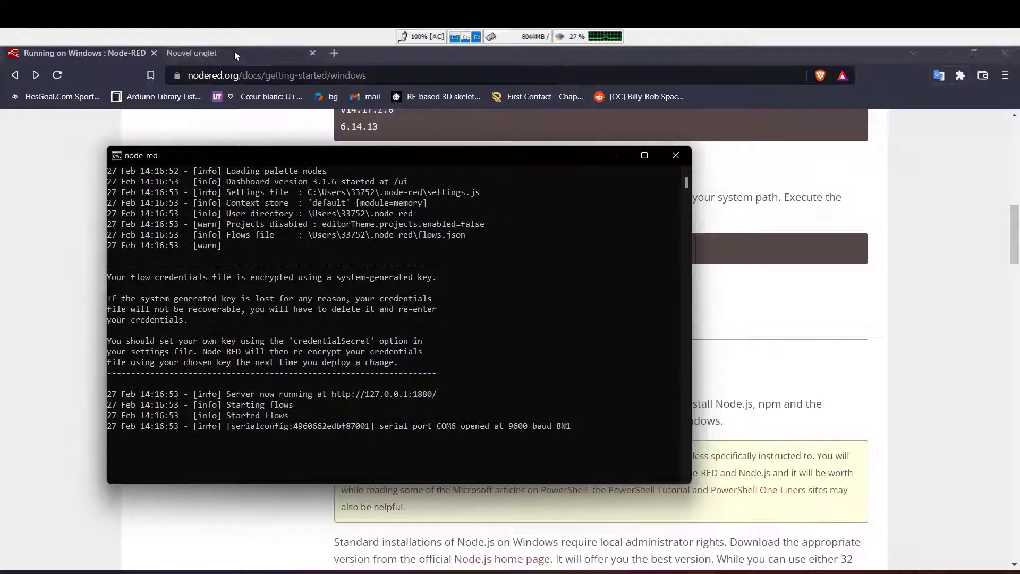
left_click(235, 51)
type("http://127.0.0.1:1880/")
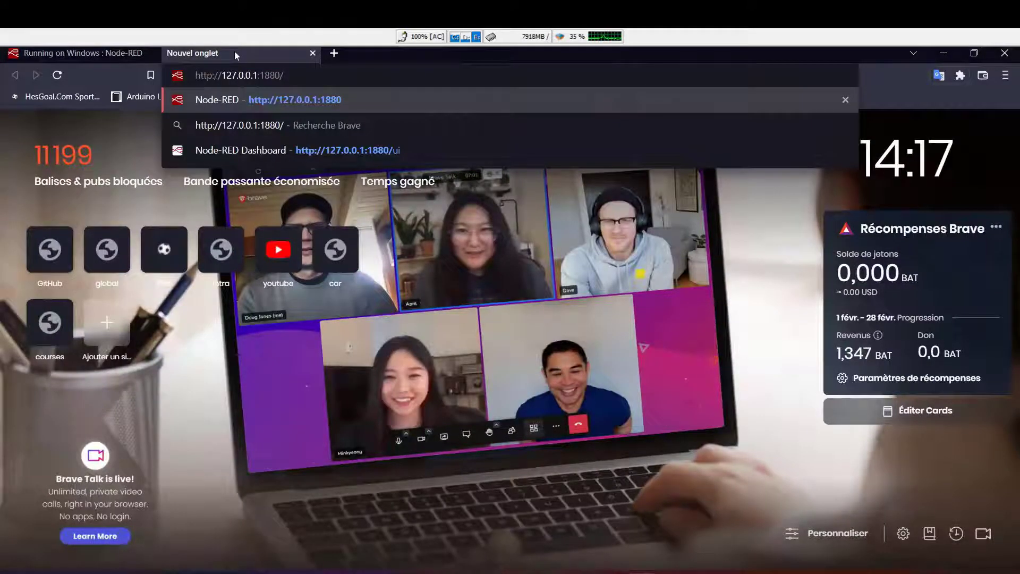
key("Return")
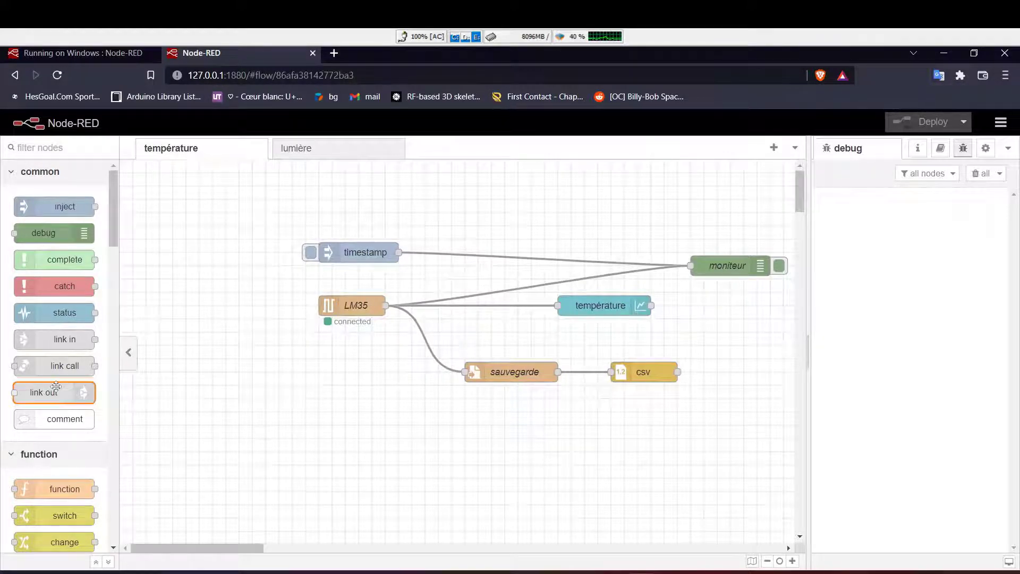
Look through the available node categories in the Node-RED palette, down to the dashboard nodes
scroll(56, 383, "down", 15)
scroll(56, 385, "down", 5)
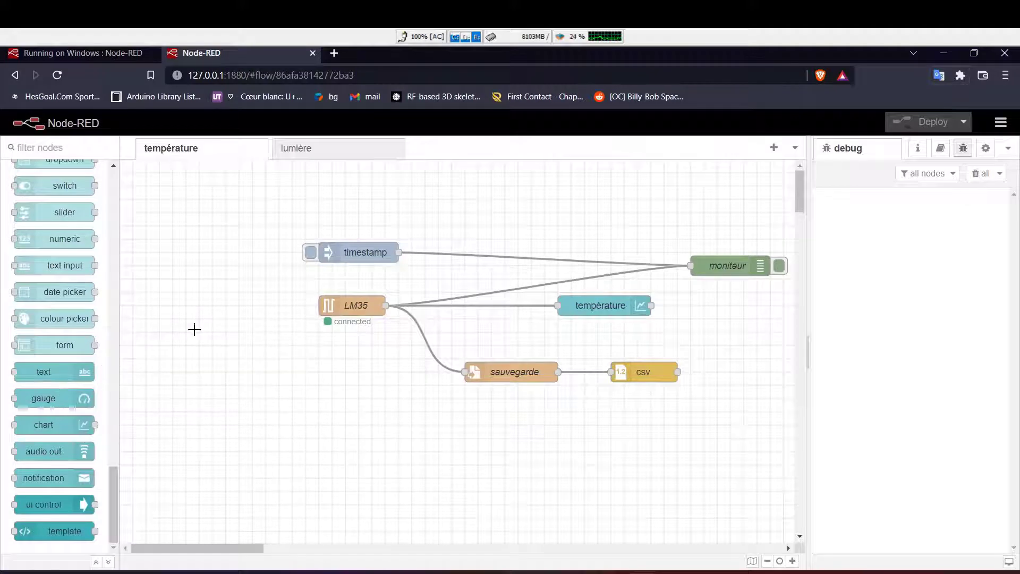
scroll(28, 297, "up", 10)
scroll(28, 297, "up", 4)
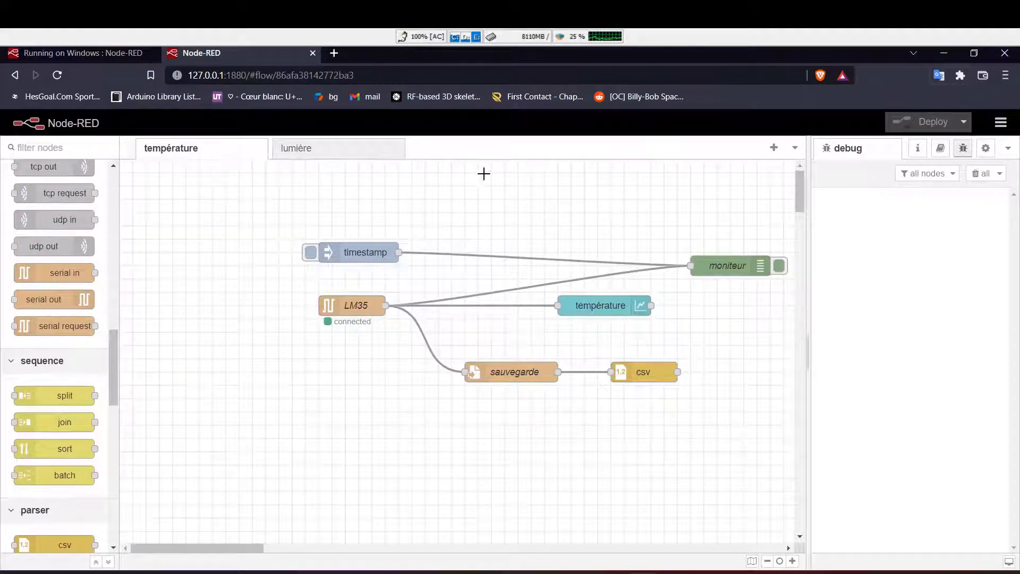
Examine the installed node packages and the module installation search in the palette manager, clear the node filter and close the settings
left_click(1000, 121)
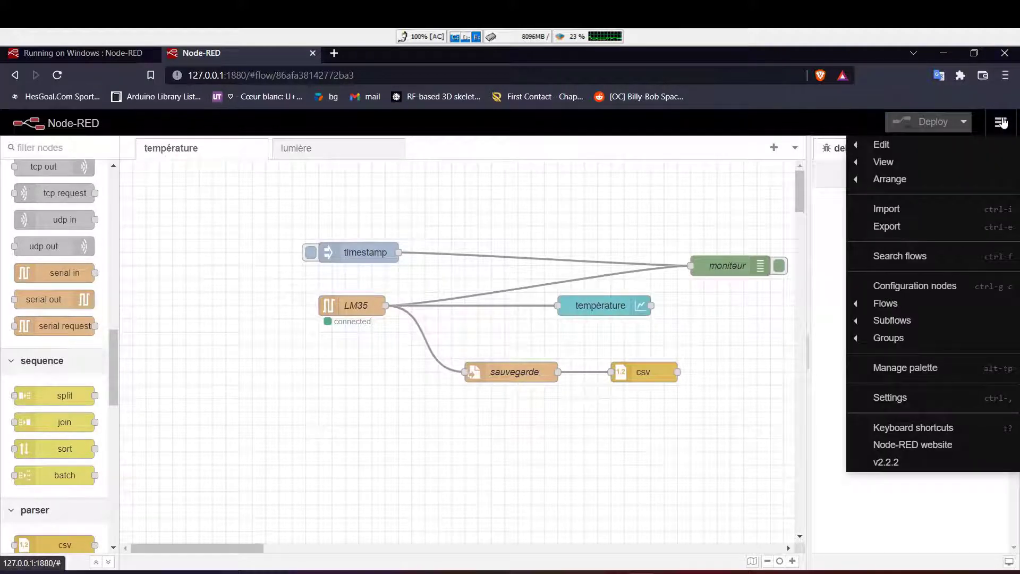
left_click(902, 369)
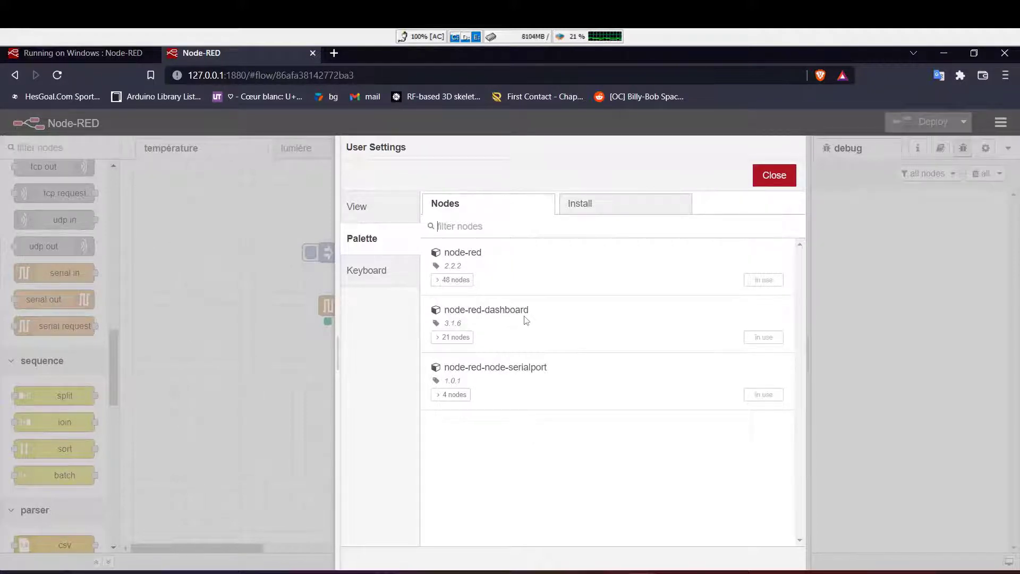
left_click(590, 215)
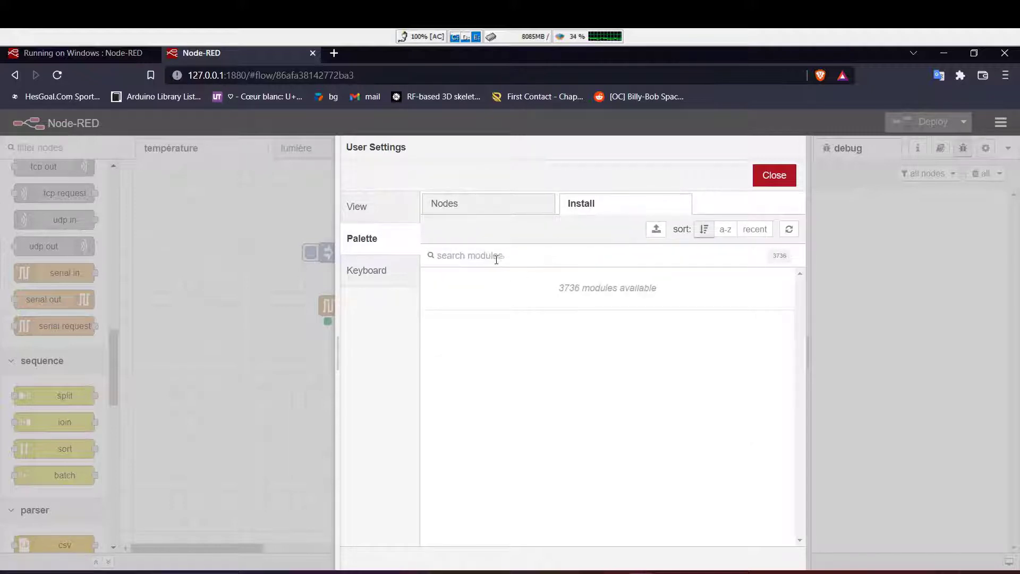
left_click(494, 259)
type("se")
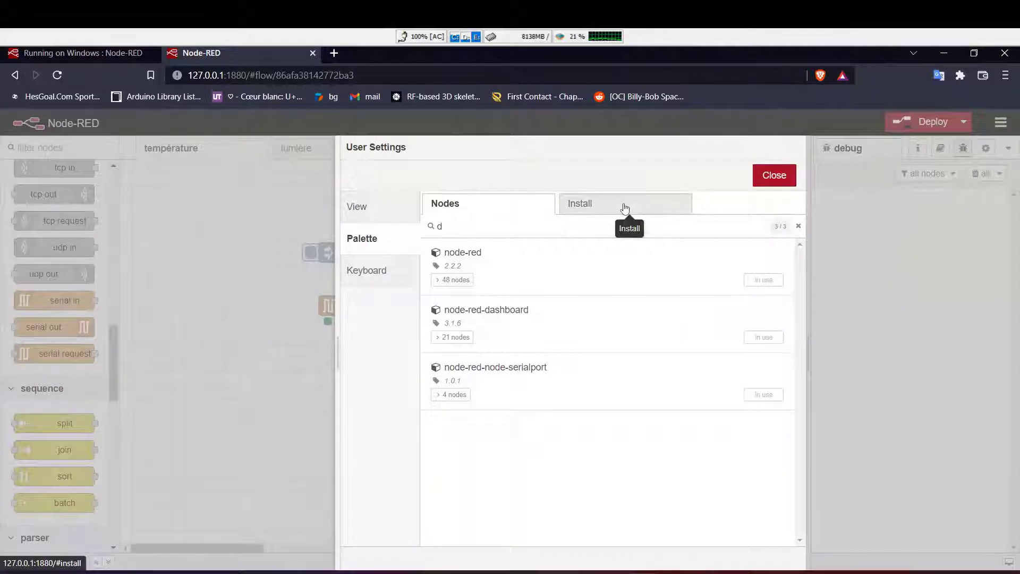
key("BackSpace")
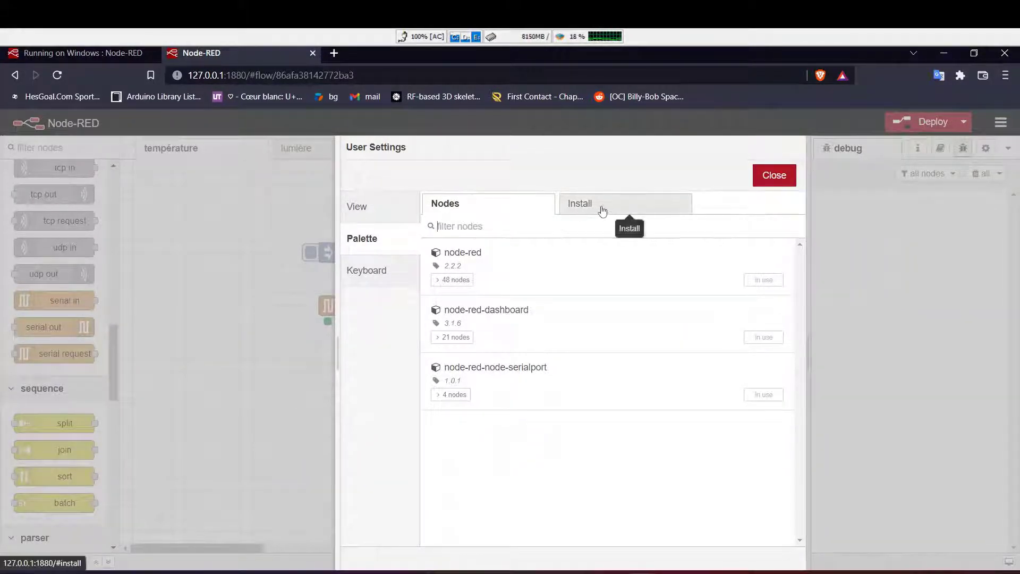
left_click(768, 177)
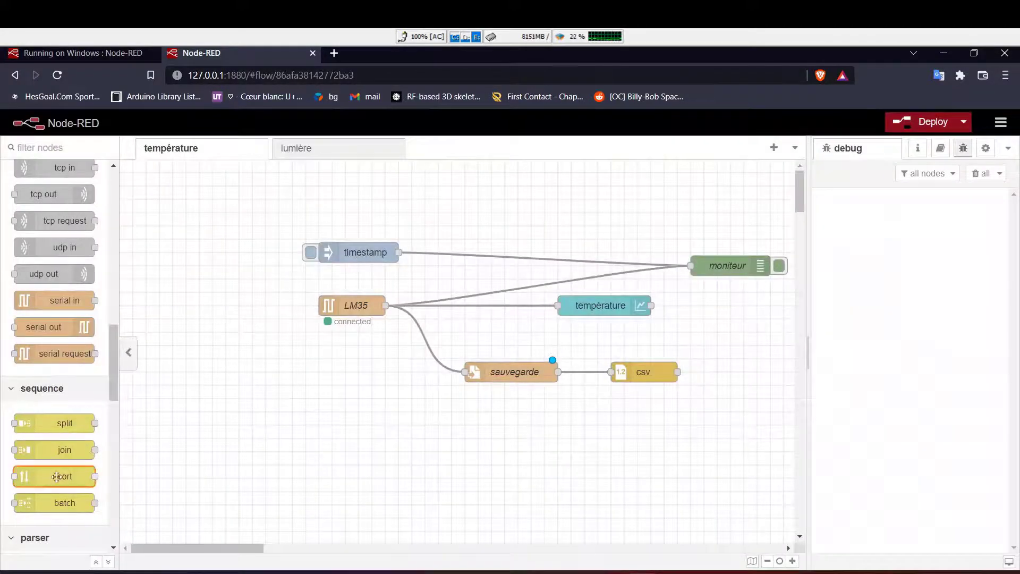
Look over the dashboard nodes in the palette and locate the serial in node under the network nodes
scroll(57, 477, "down", 10)
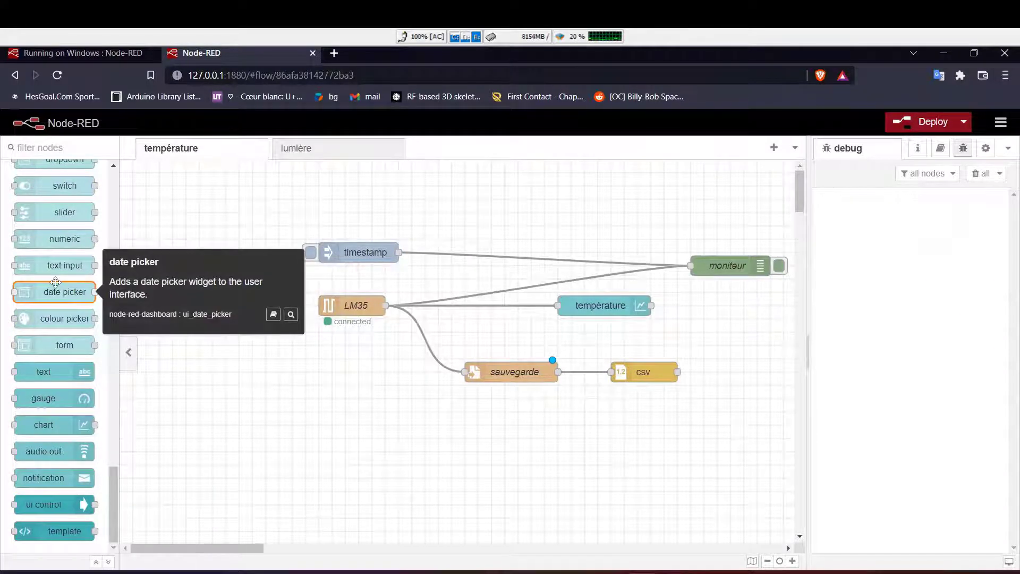
scroll(56, 282, "up", 10)
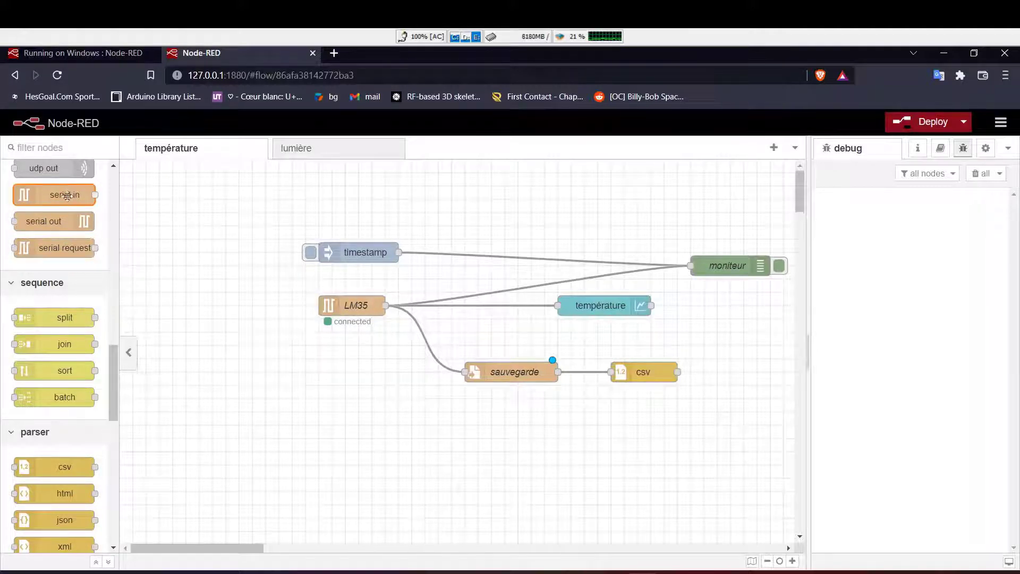
Read the serial in node's description, then review the filename and write settings of the sauvegarde write file node and accept them
mouse_move(79, 201)
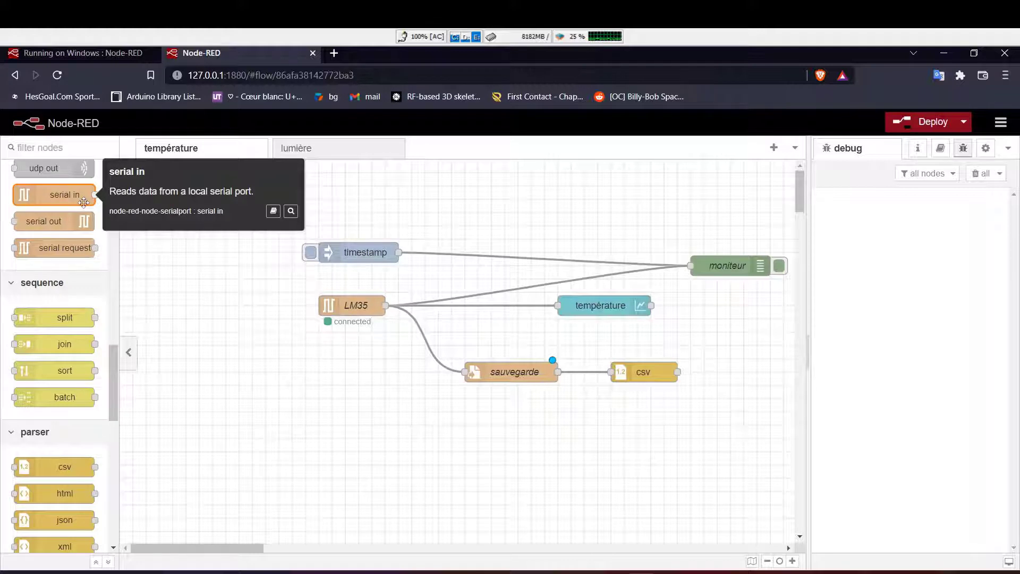
double_click(495, 378)
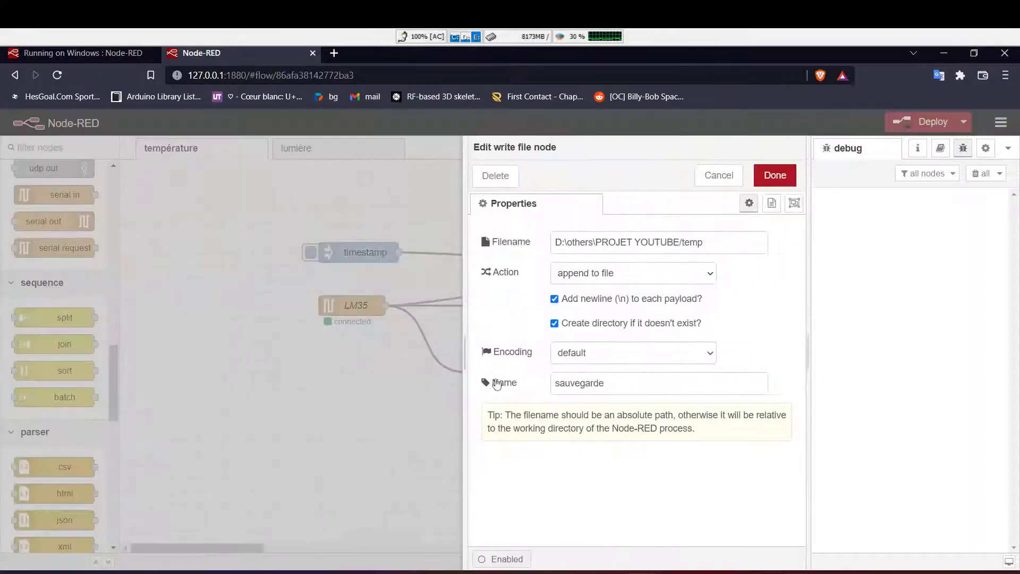
left_click_drag(716, 244, 550, 255)
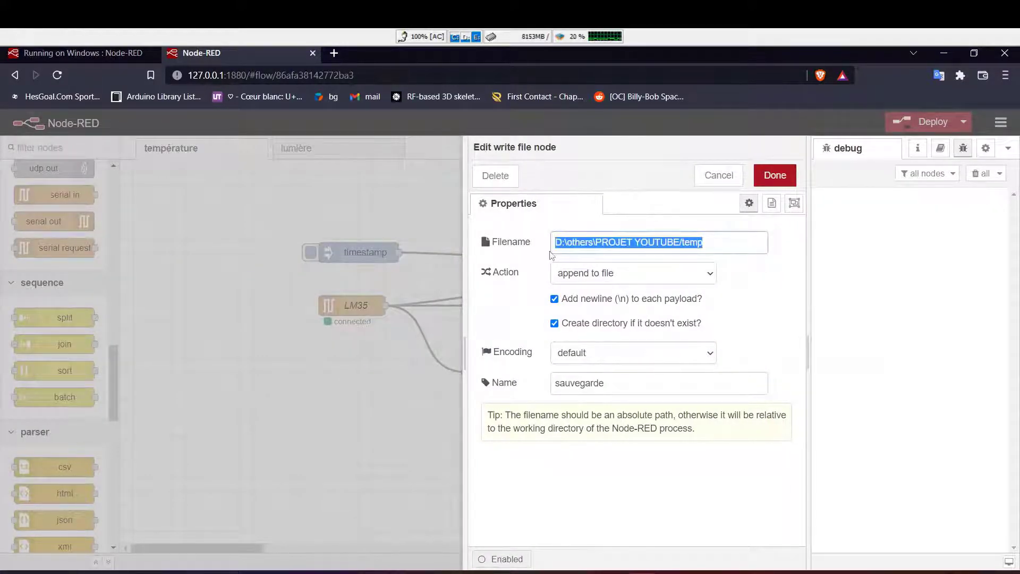
left_click(713, 243)
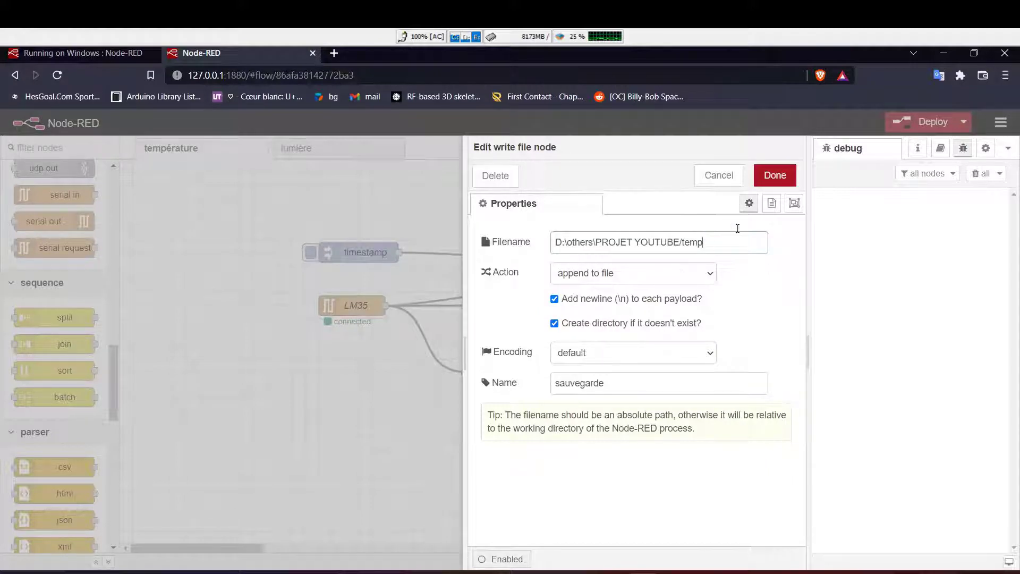
left_click(775, 174)
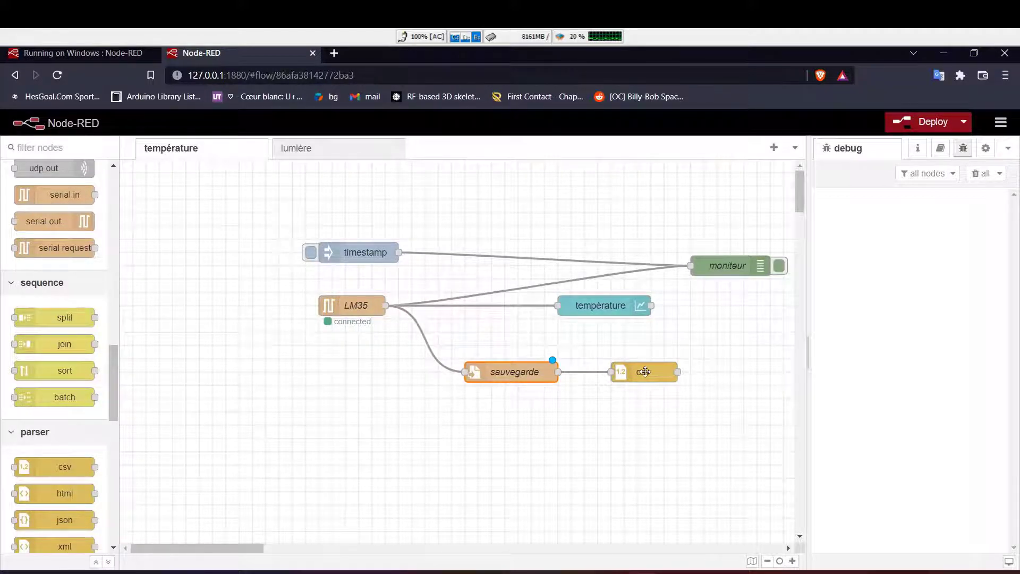
Examine the LM35 serial in node's port configuration, including the baud rate choices and input splitting, and leave it without saving
double_click(353, 304)
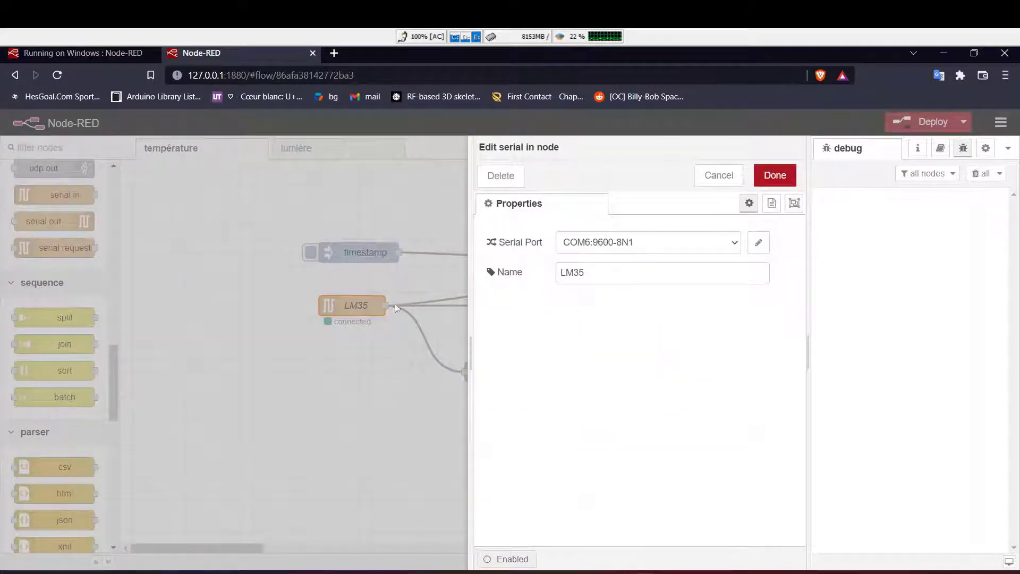
left_click(757, 244)
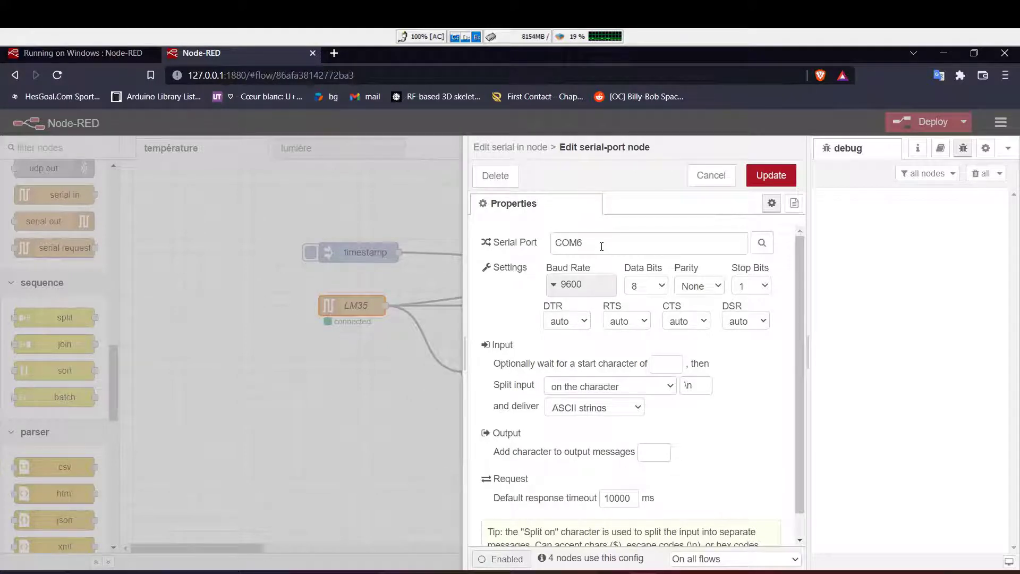
left_click(584, 291)
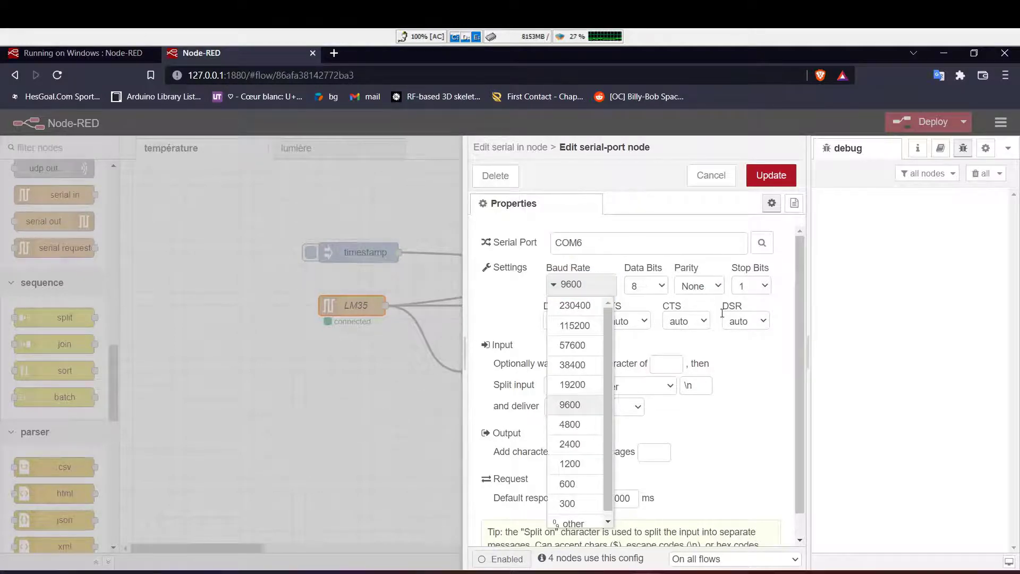
left_click(749, 372)
scroll(750, 374, "down", 1)
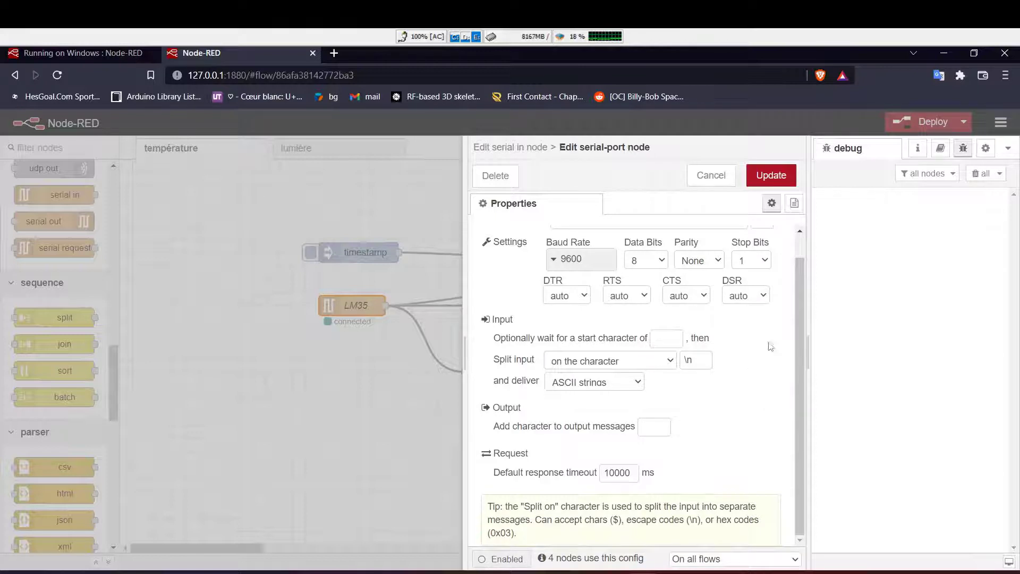
left_click(712, 177)
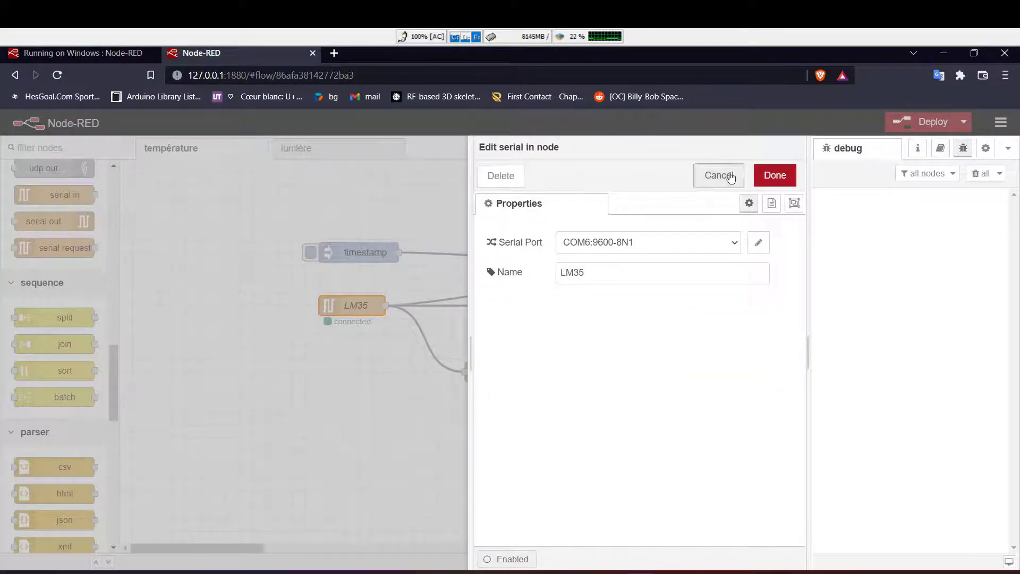
left_click(712, 177)
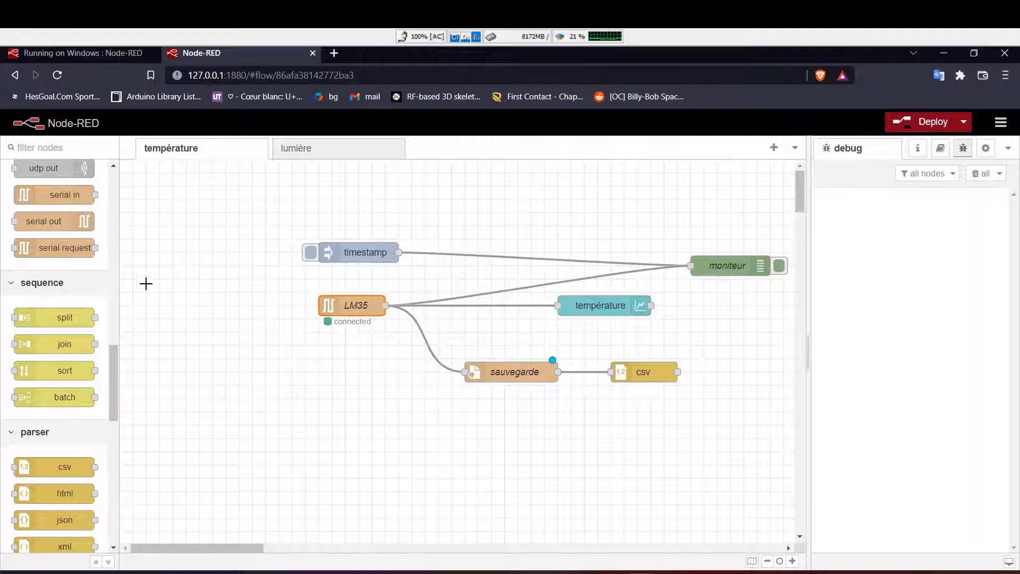
Locate the debug node among the common nodes and examine the température chart node's type and size options
scroll(65, 234, "up", 15)
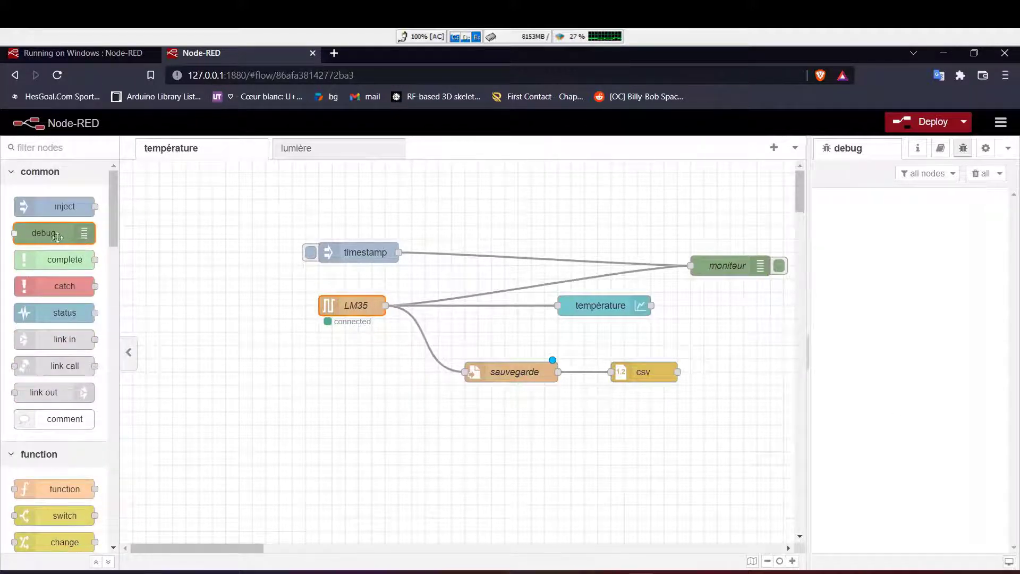
mouse_move(49, 233)
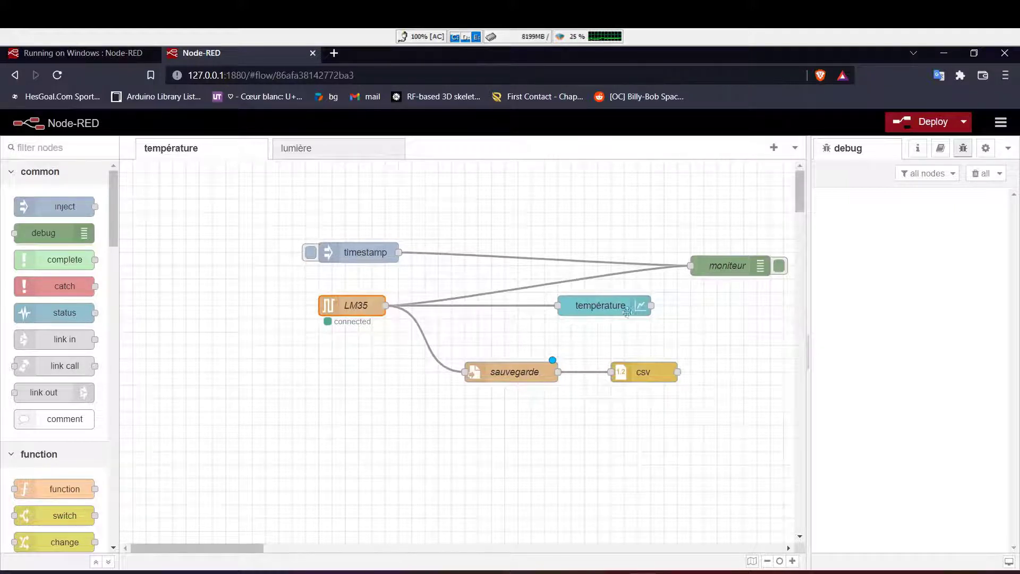
double_click(607, 304)
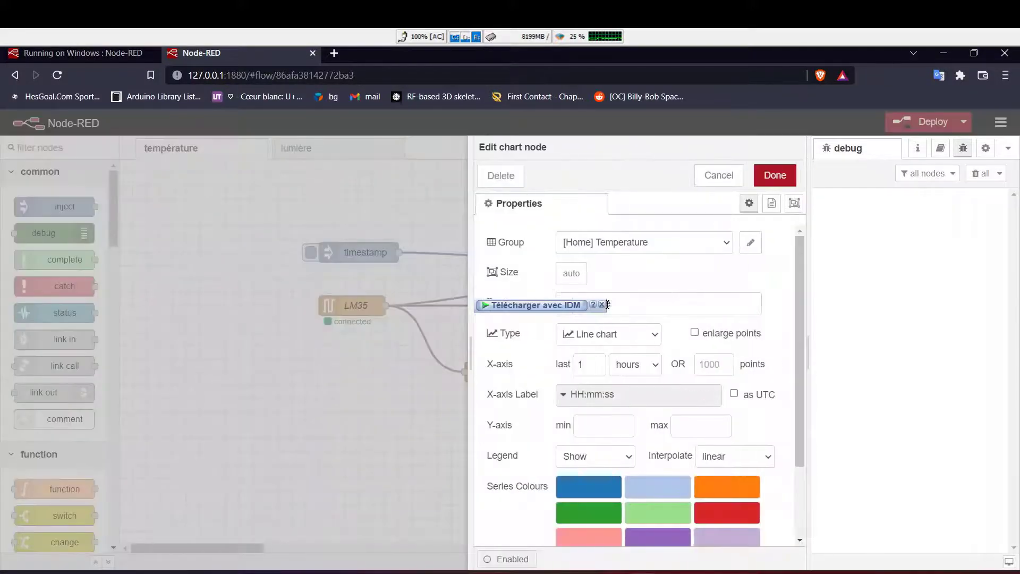
left_click(656, 335)
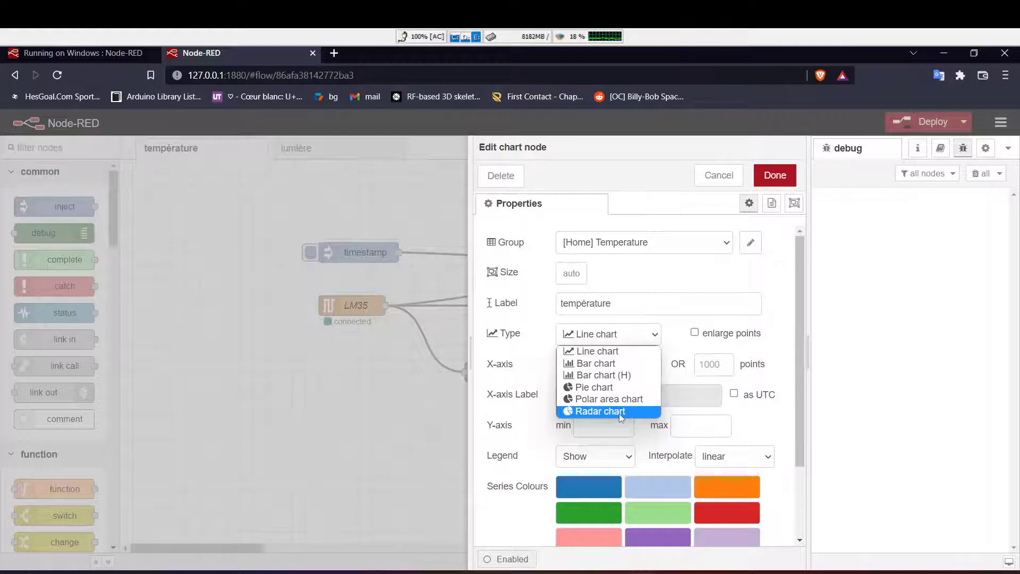
left_click(784, 355)
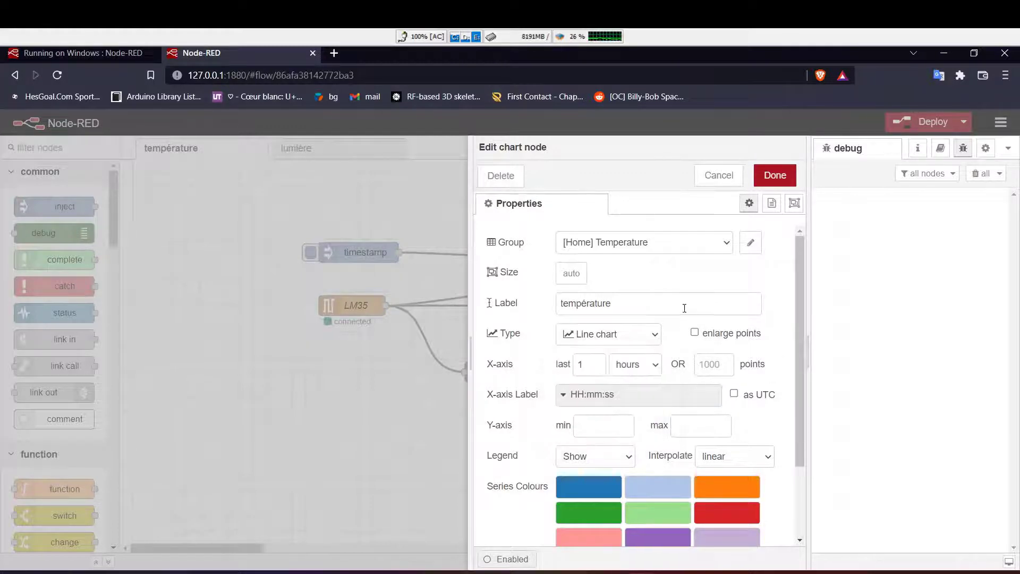
left_click(571, 272)
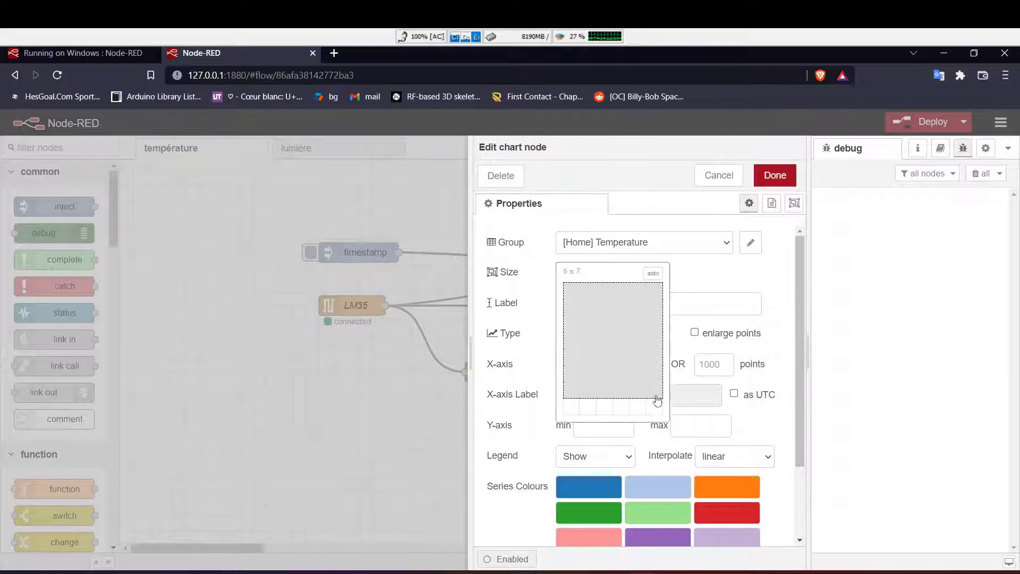
left_click(706, 269)
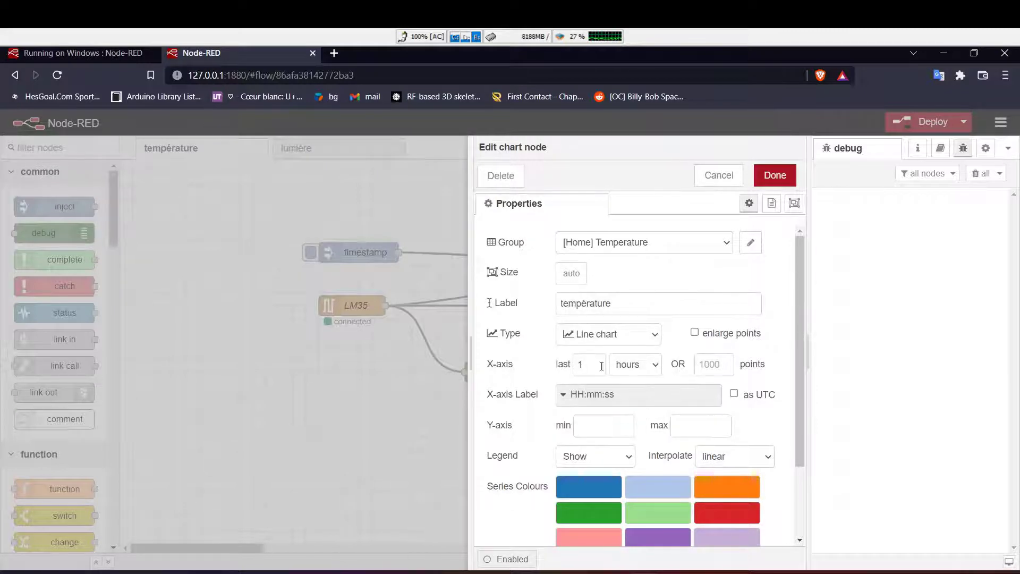
Review the température chart's X-axis label formats, interpolation choices and series colours, and accept the existing chart settings
left_click(624, 397)
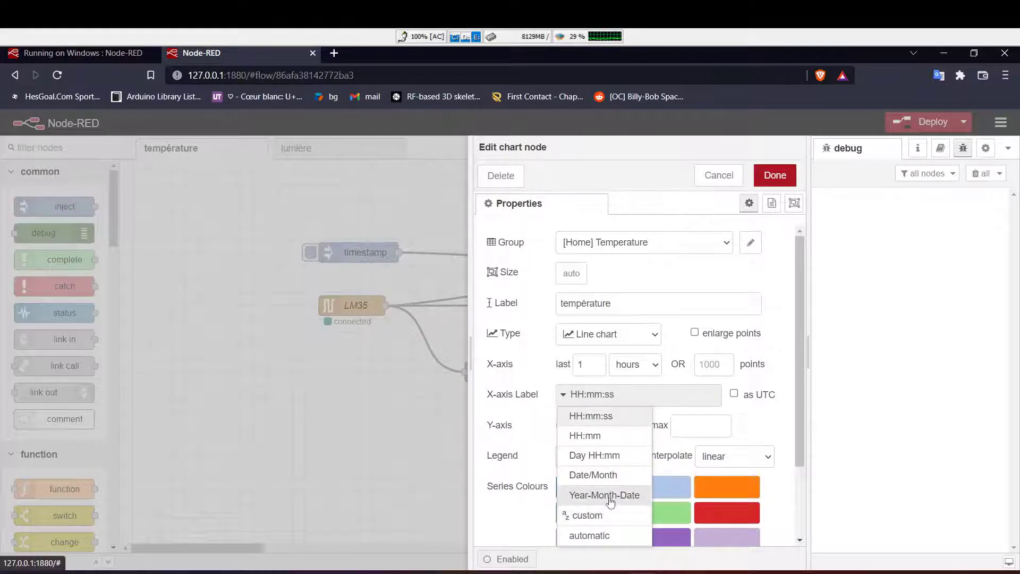
left_click(785, 390)
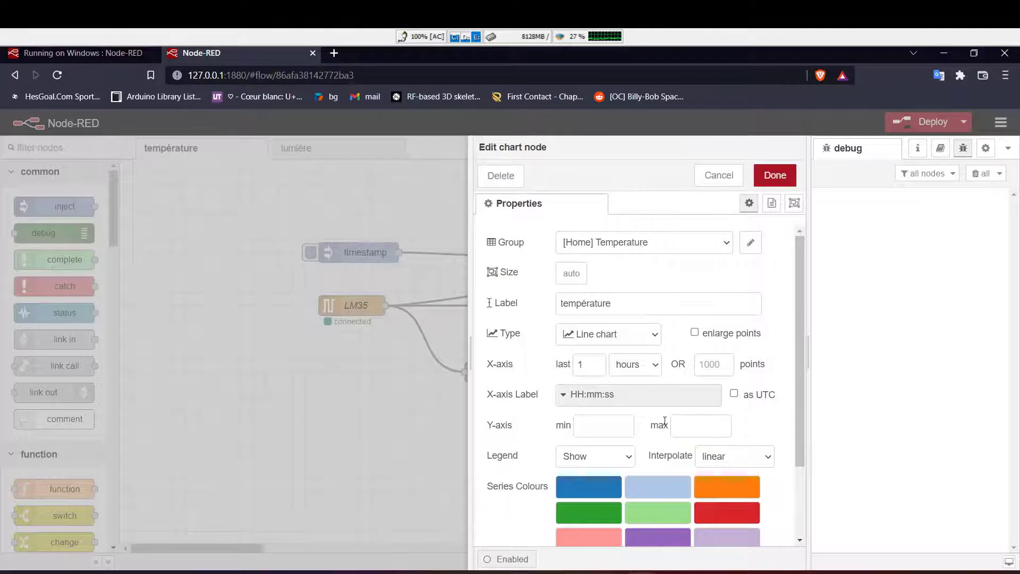
scroll(616, 482, "down", 2)
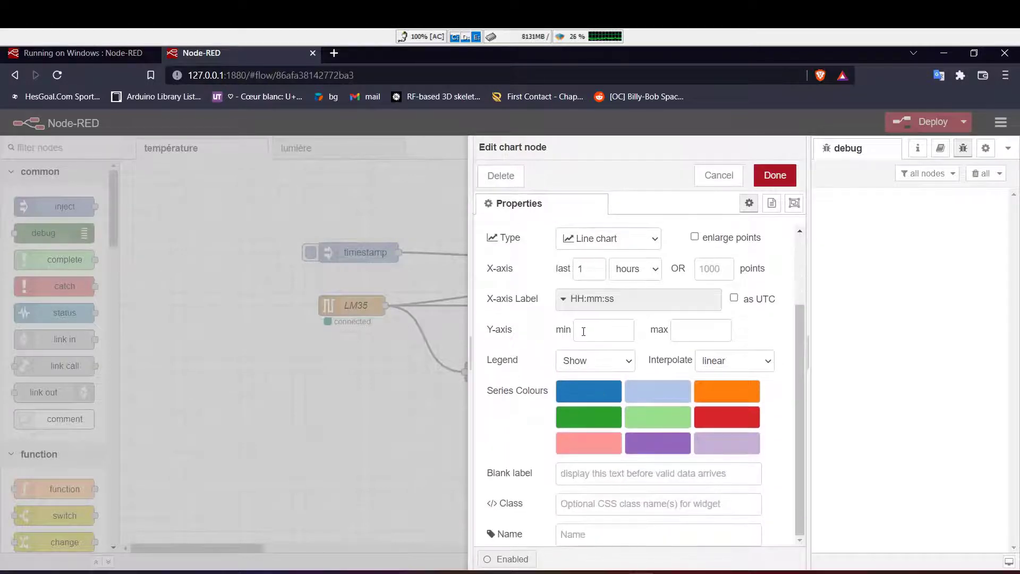
left_click(720, 366)
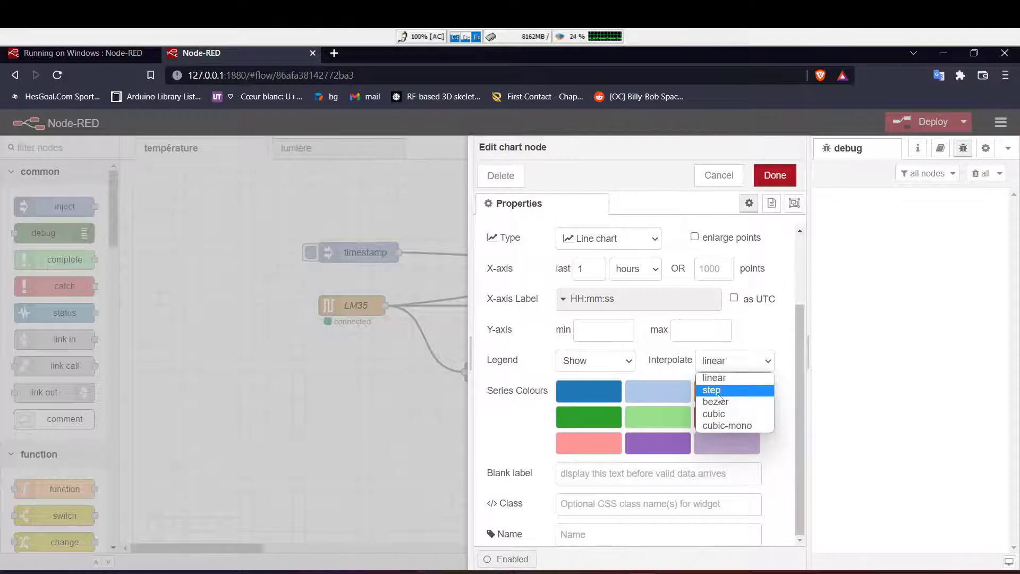
left_click(770, 339)
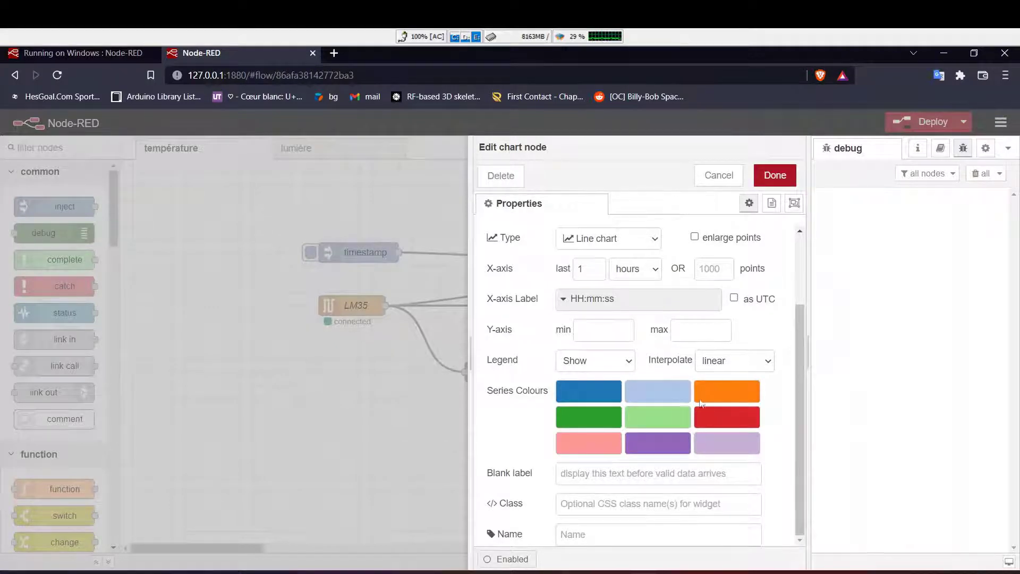
left_click(594, 413)
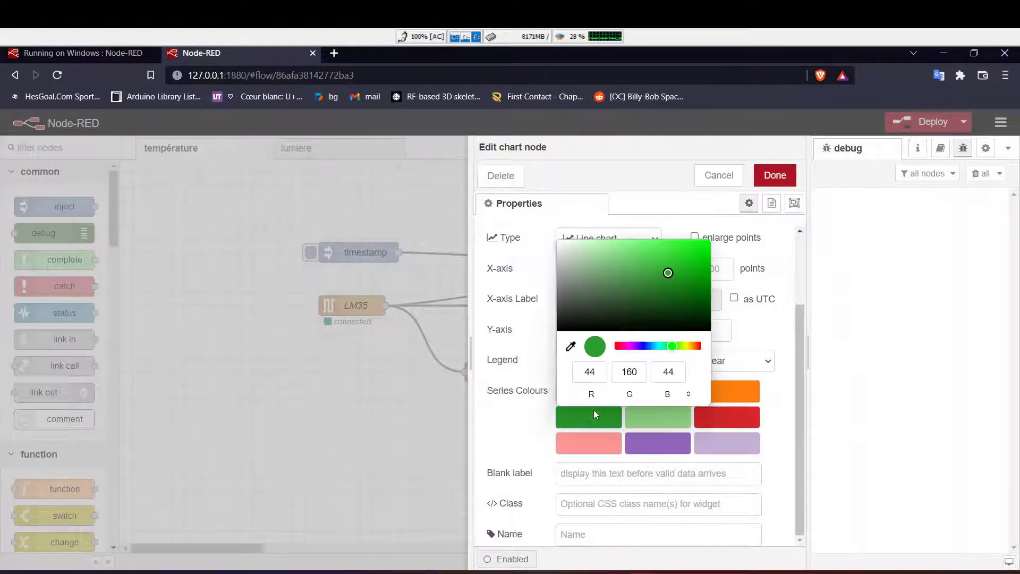
left_click(523, 424)
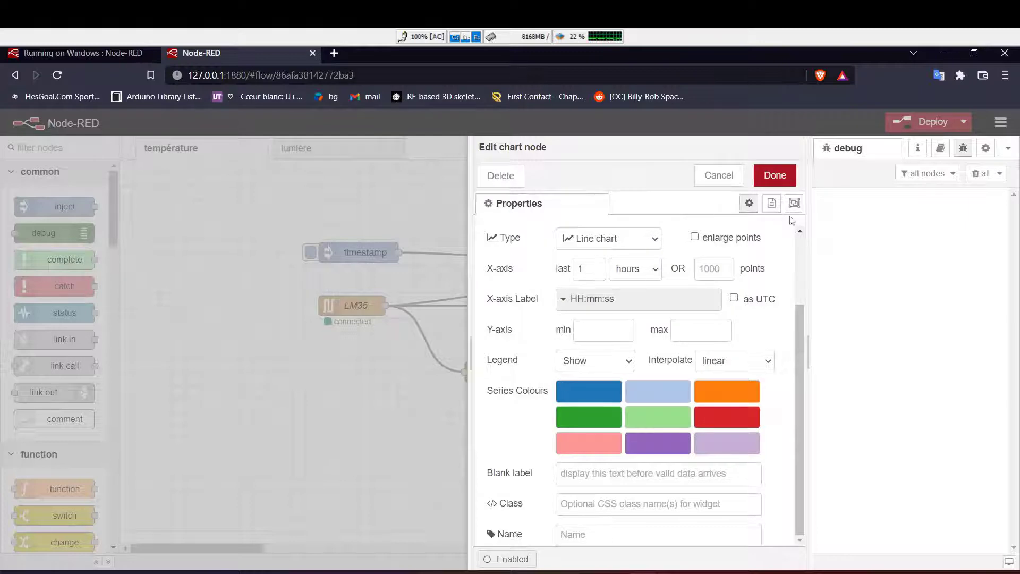
left_click(775, 178)
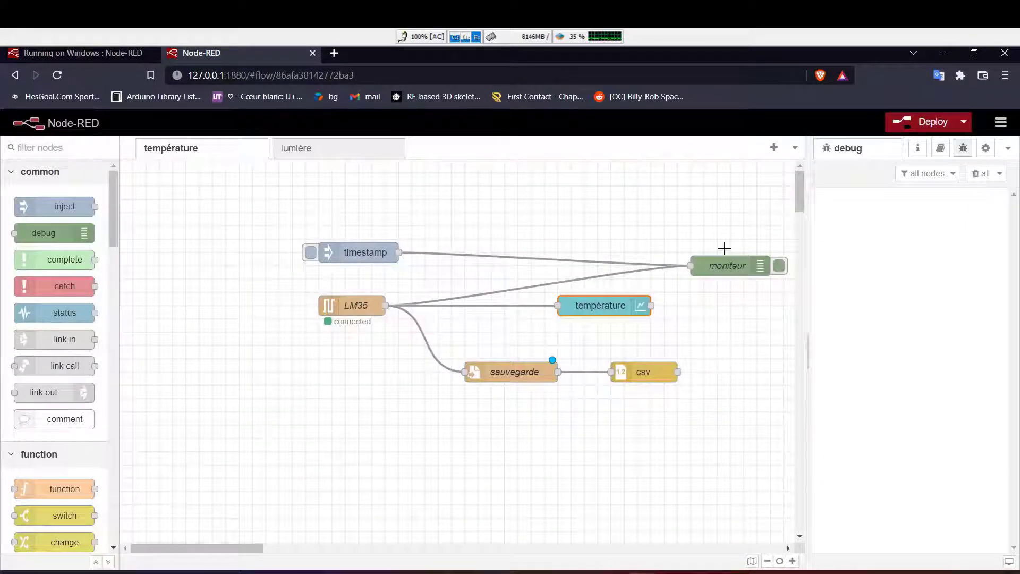
Open the lumière flow and locate the serial out node among the network nodes in the palette
left_click(302, 150)
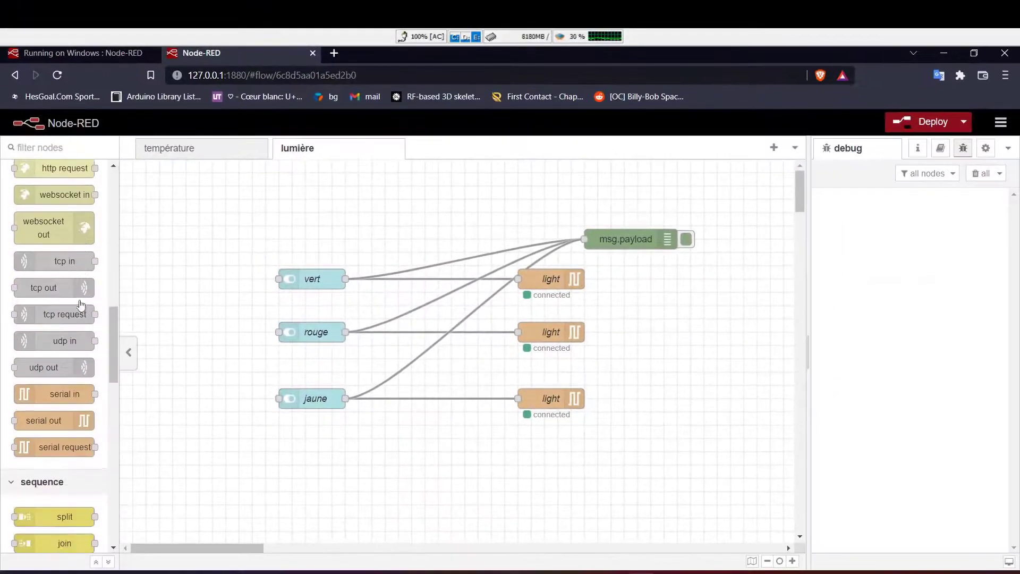
scroll(75, 346, "down", 5)
scroll(69, 372, "up", 4)
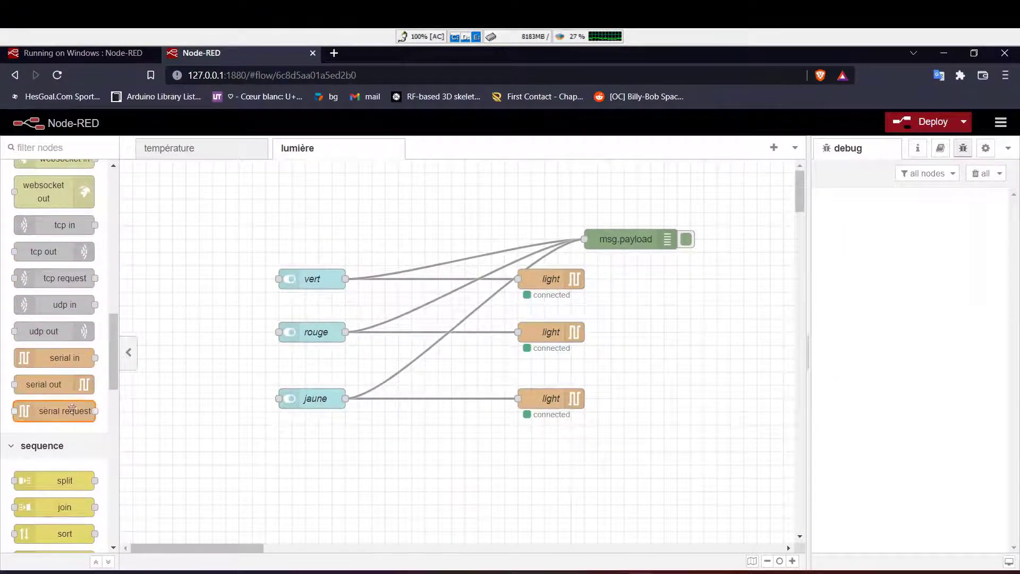
mouse_move(79, 382)
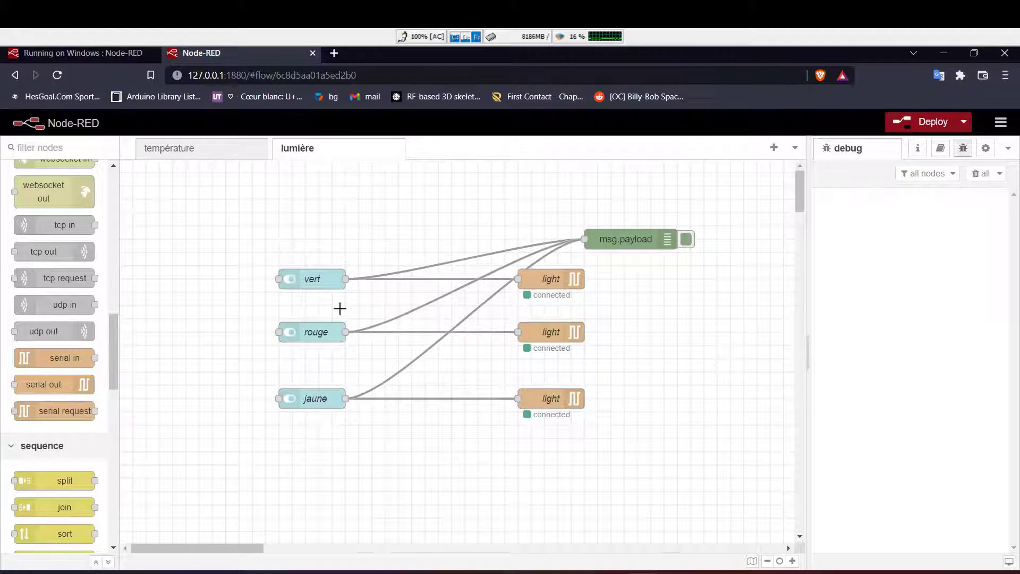
Examine the vert switch node's label, name and on/off payloads with their data type choices, and accept the existing settings
double_click(312, 284)
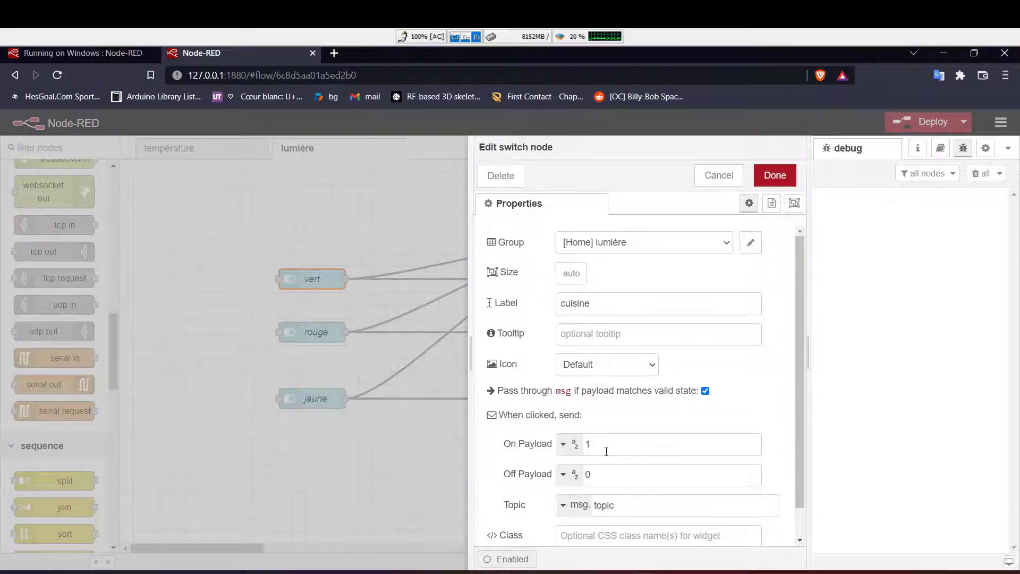
left_click(562, 448)
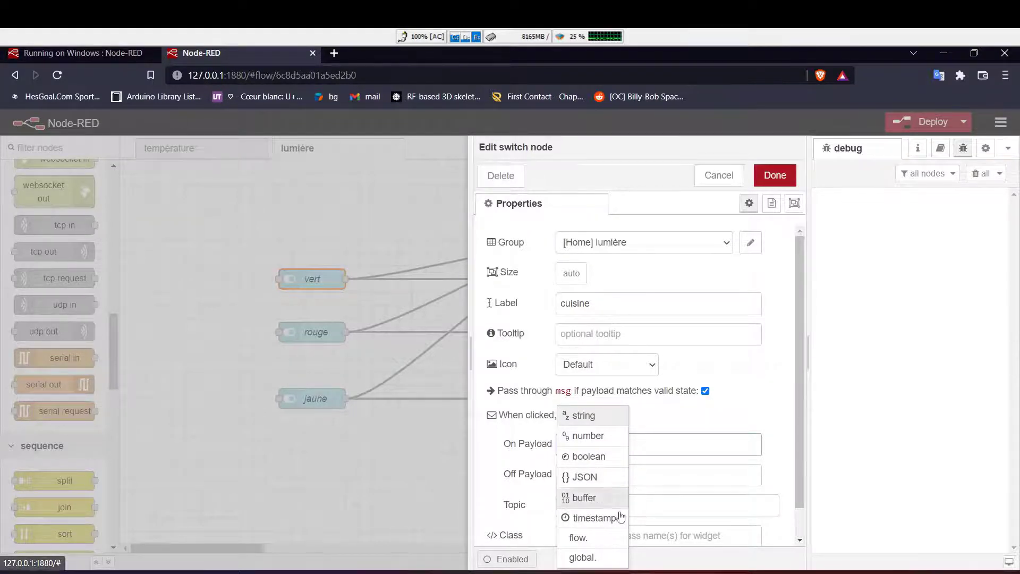
left_click(667, 454)
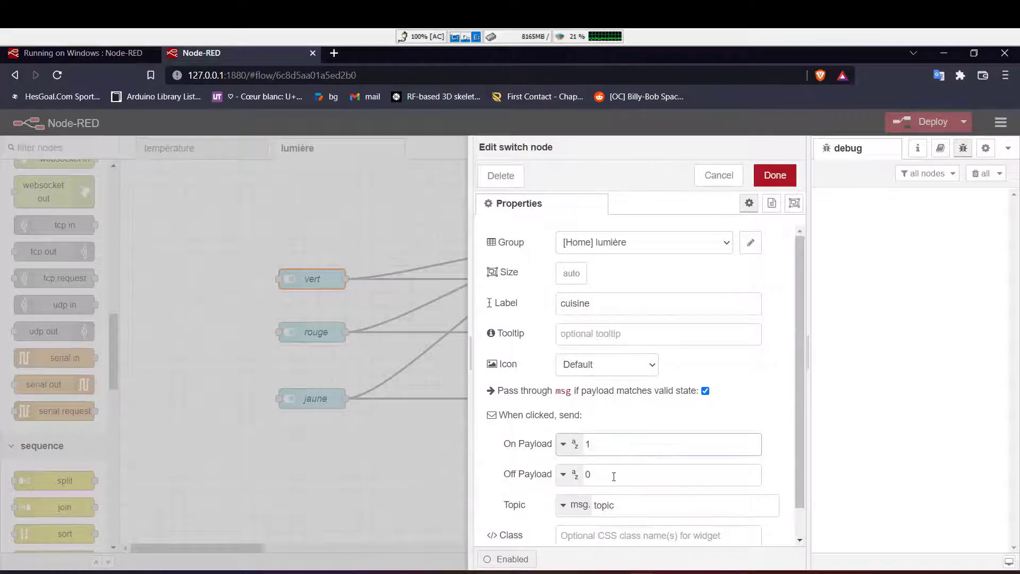
scroll(592, 476, "down", 1)
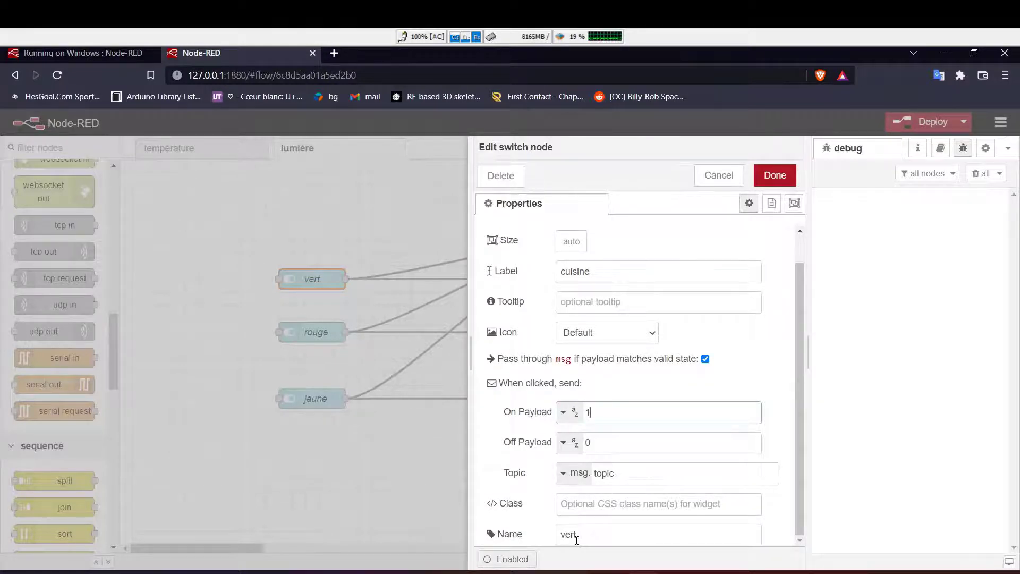
scroll(624, 319, "up", 1)
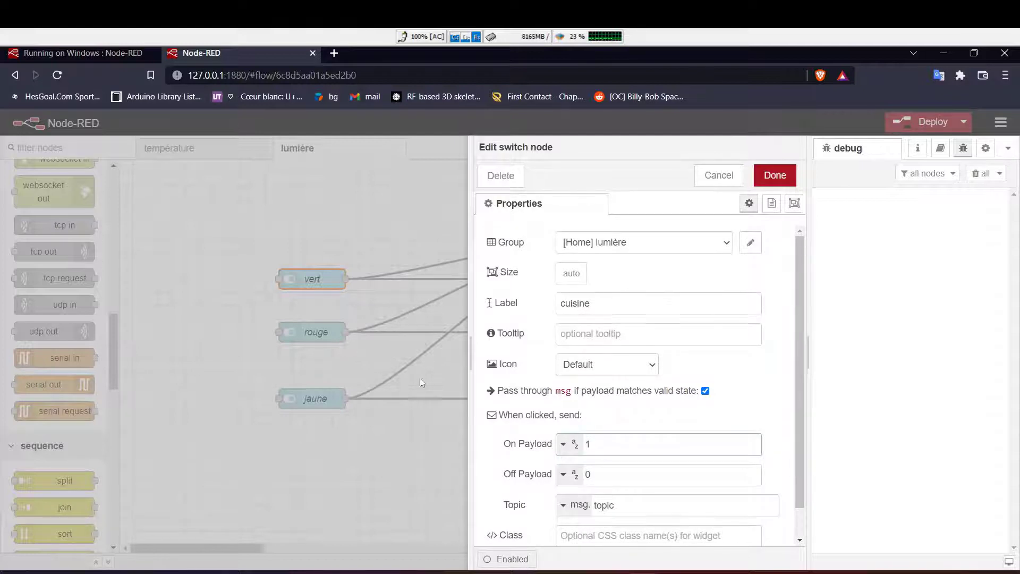
left_click(774, 174)
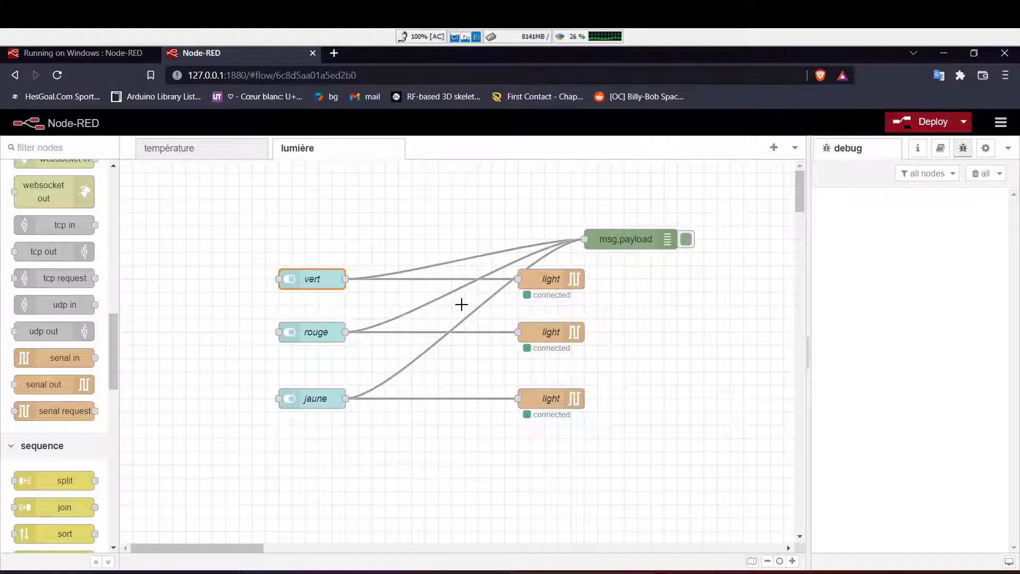
Check the msg.payload debug node's output settings, accept them as they are, and deploy the flows
double_click(624, 243)
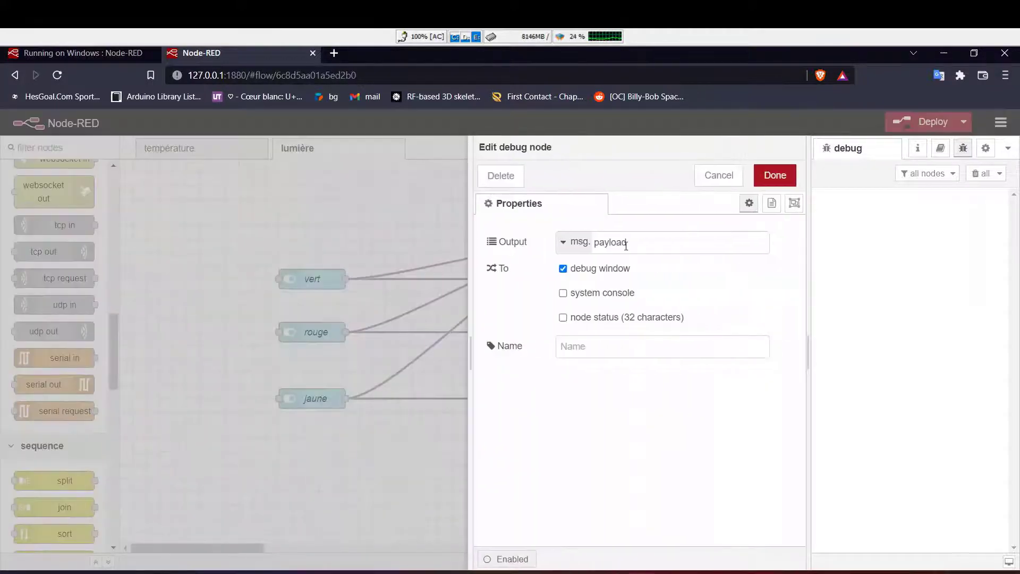
left_click(775, 175)
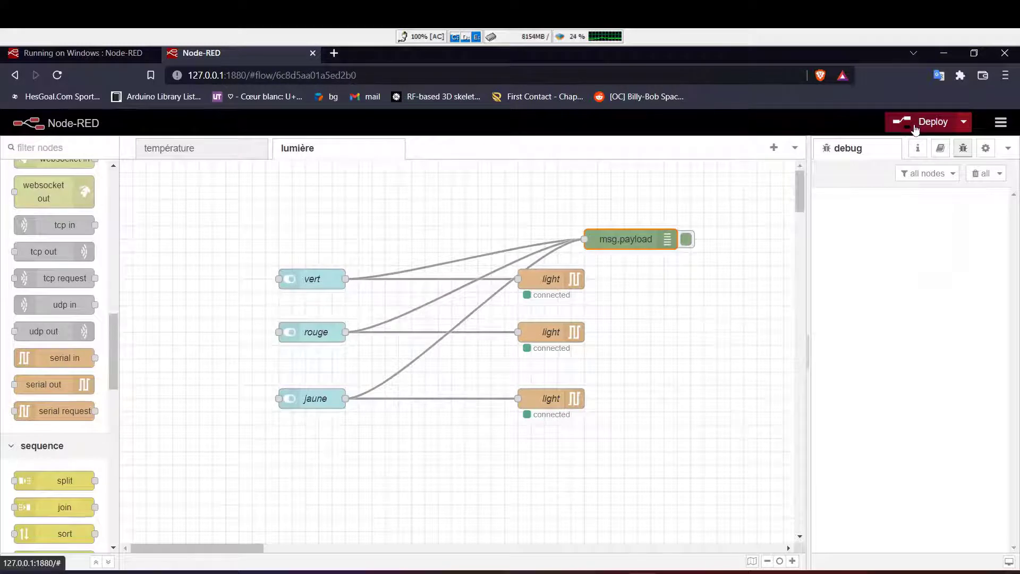
left_click(914, 128)
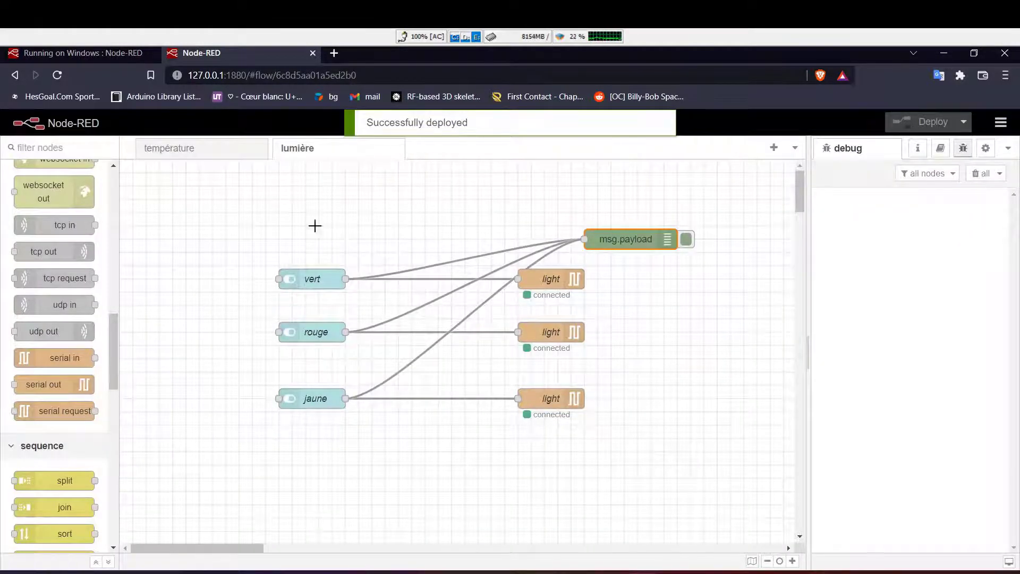
Return to the température flow and open the dashboard at 127.0.0.1:1880/ui in a new browser tab
left_click(205, 157)
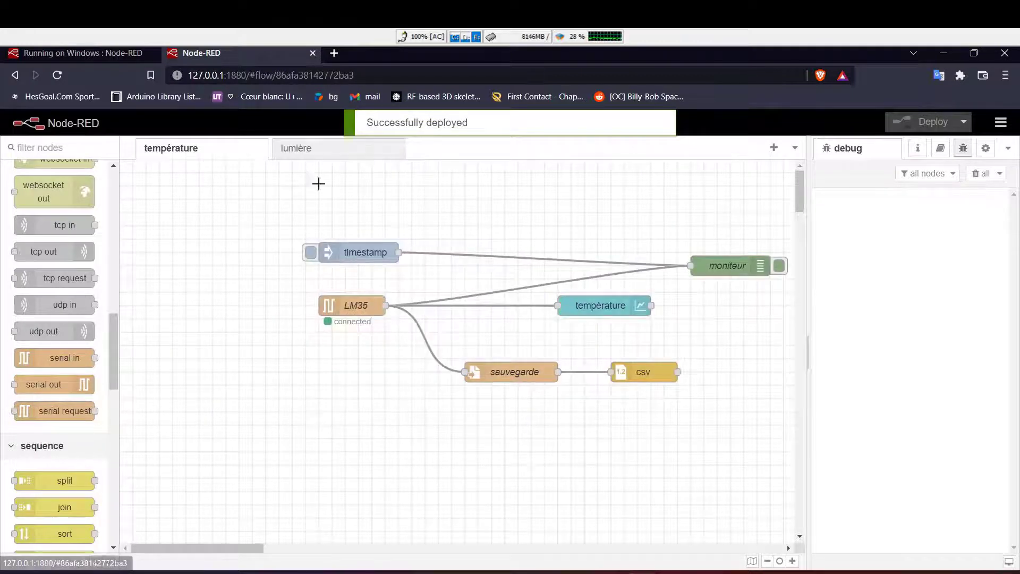
left_click(333, 53)
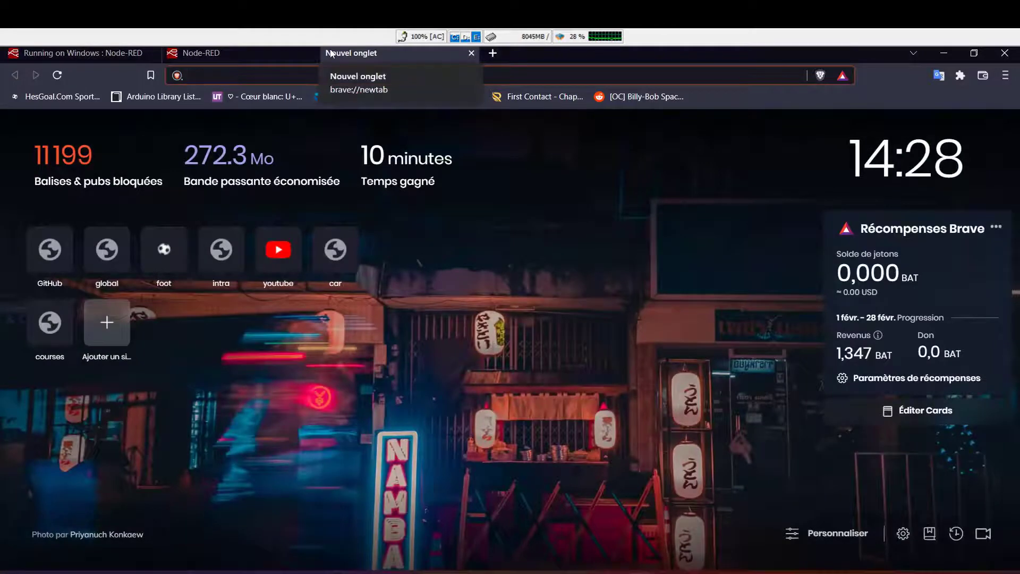
type("127.0.0.1:1880/")
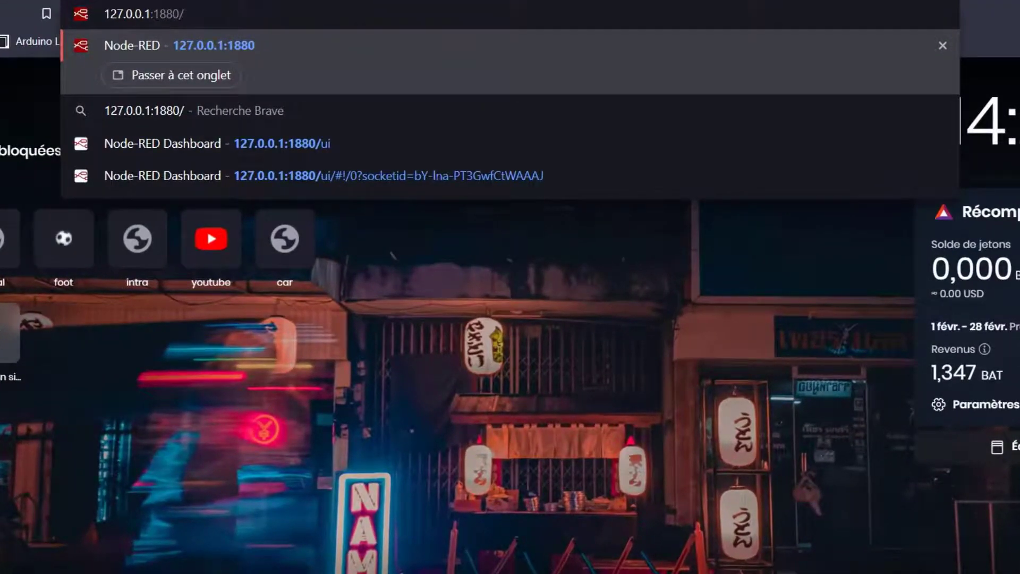
type("ui")
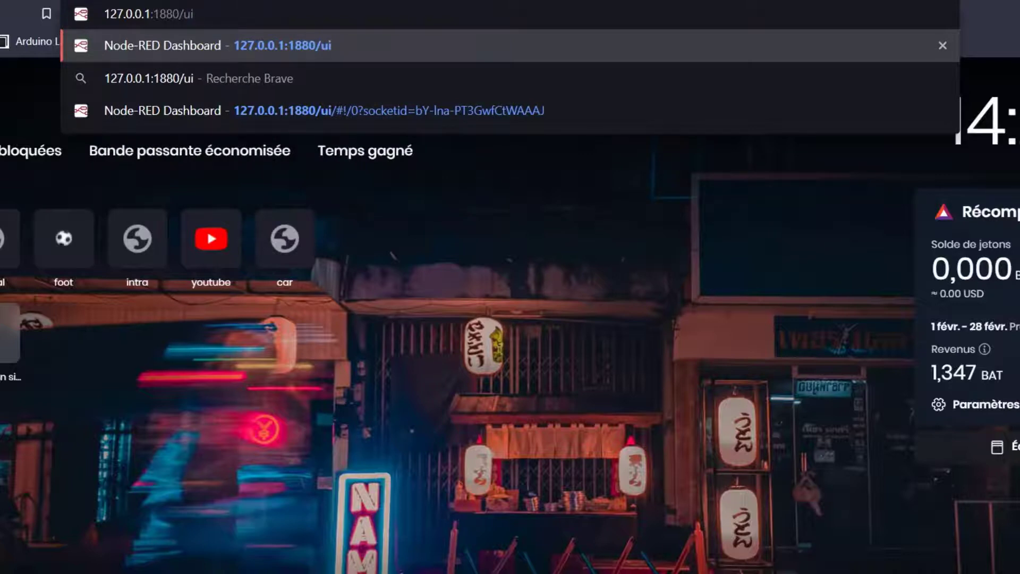
key("Return")
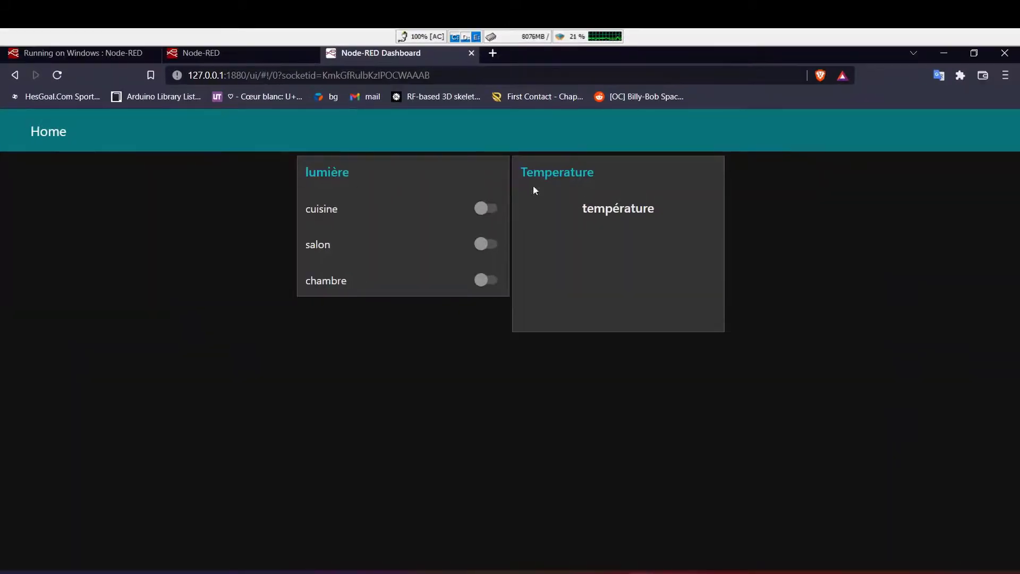
Examine the température chart node's dashboard group choices without changing them, and compare them with the groups on the dashboard
left_click(224, 55)
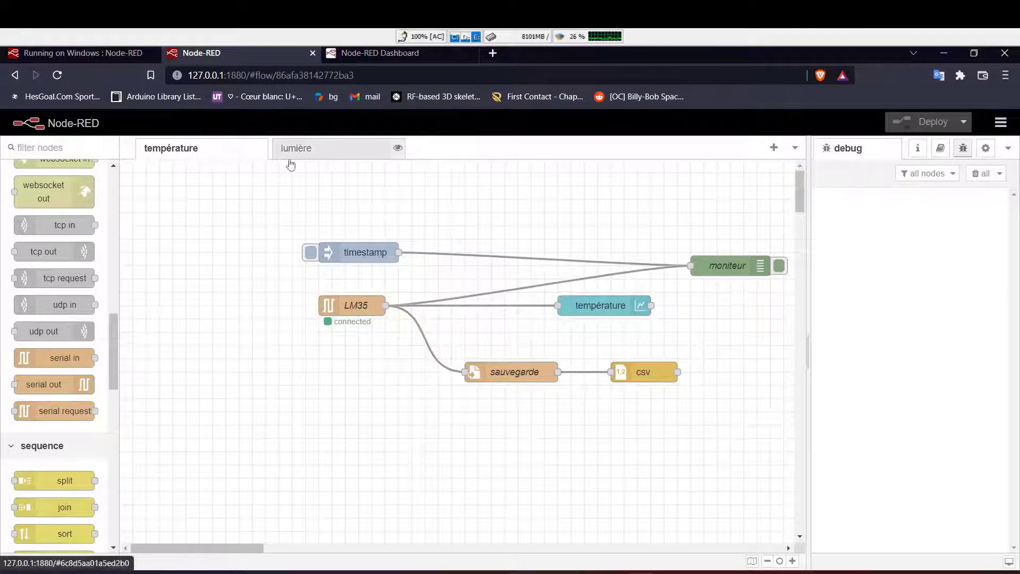
double_click(594, 310)
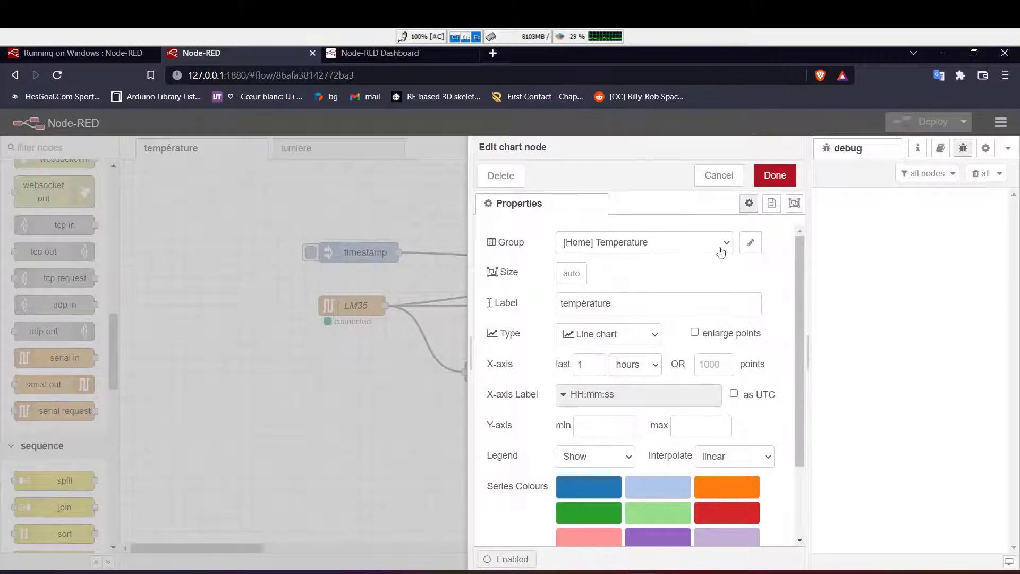
left_click(726, 242)
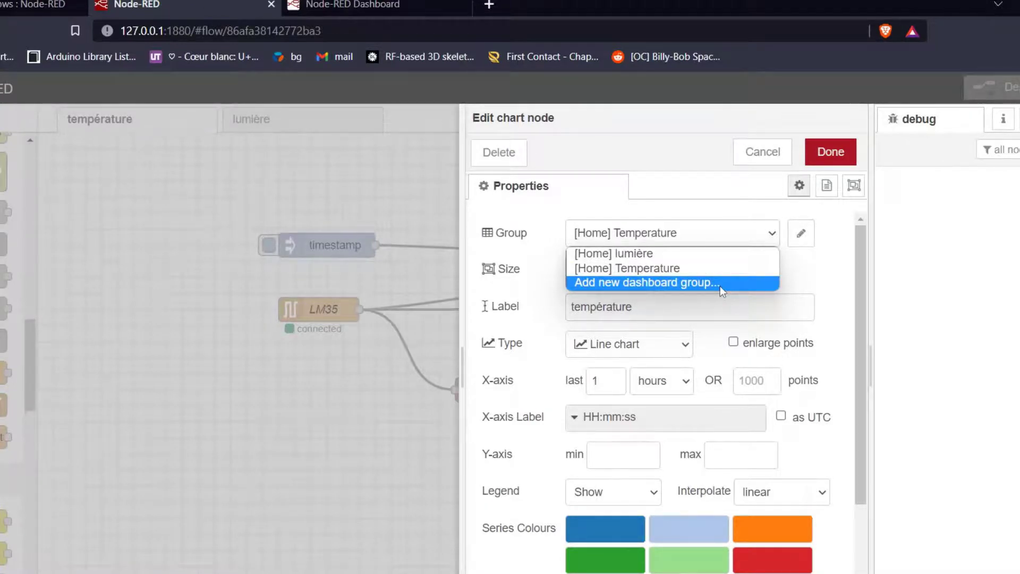
left_click(851, 260)
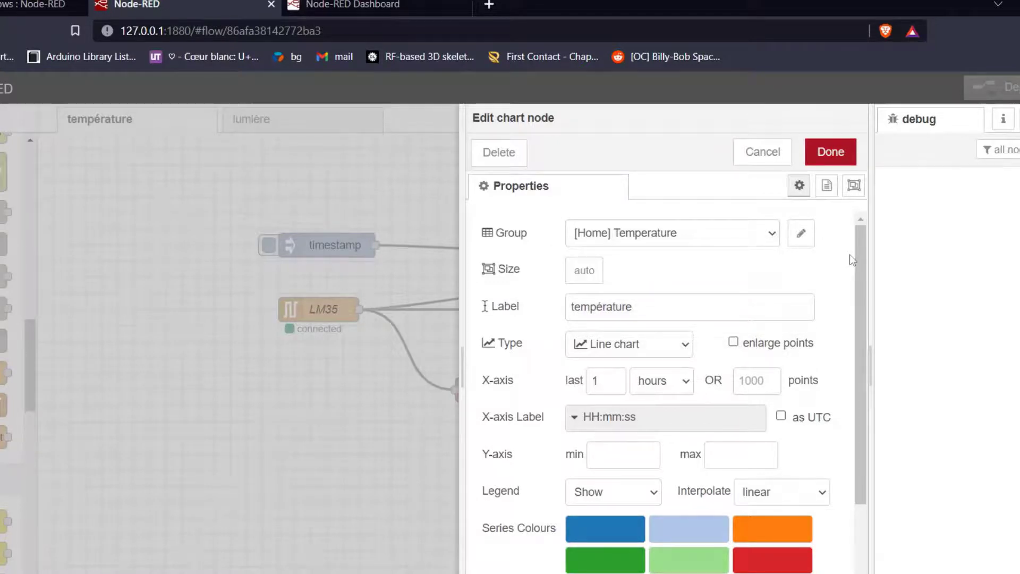
left_click(763, 152)
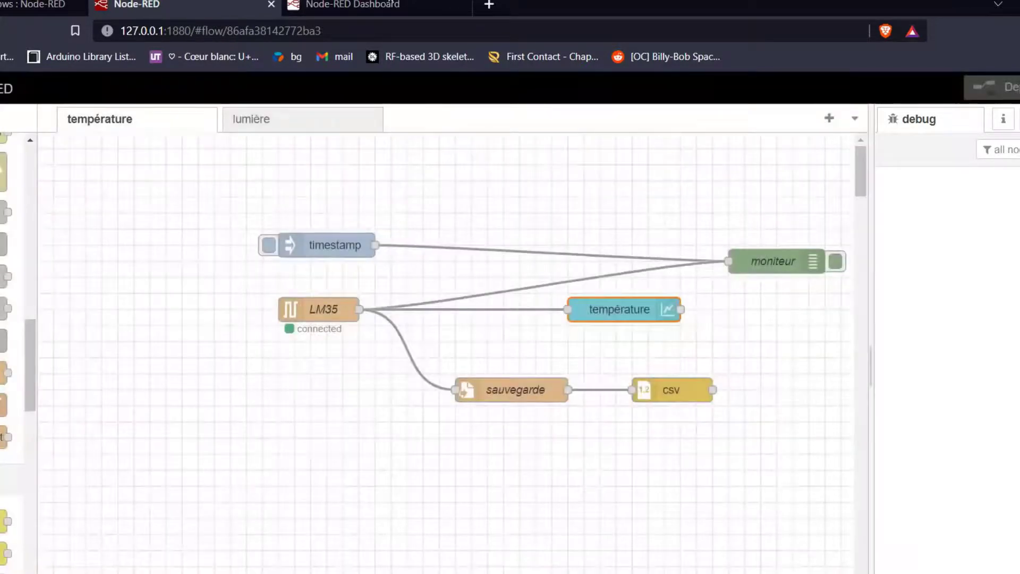
left_click(381, 2)
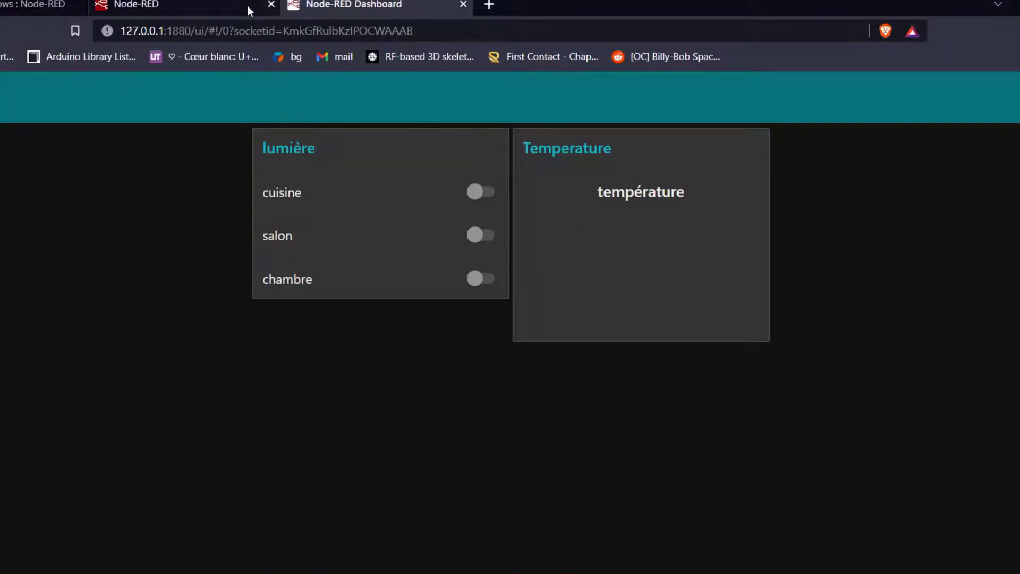
left_click(209, 8)
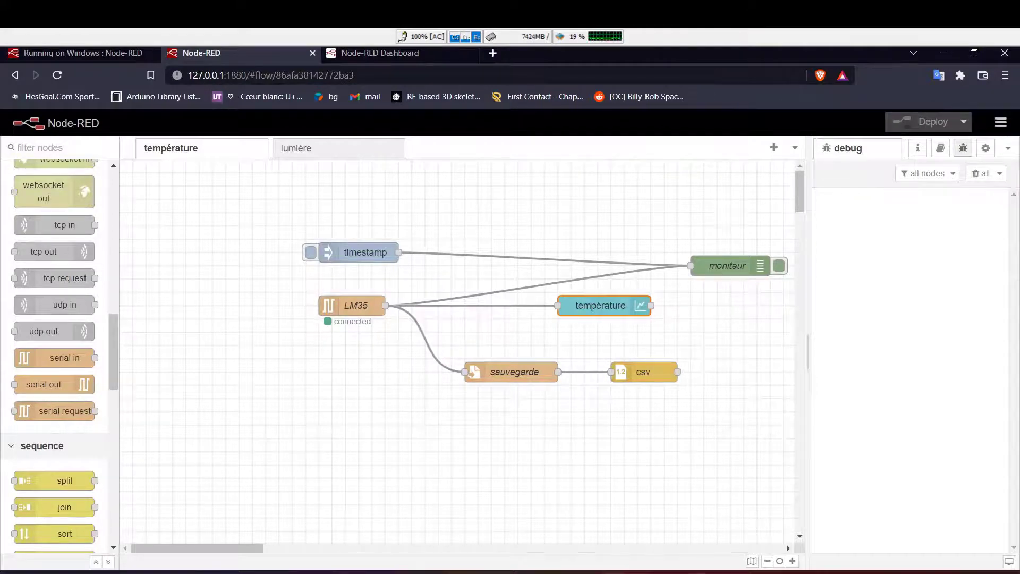
Switch to the nodered sketch in Arduino IDE, delete the led1, led2 and led3 definitions, and remove the indent before int x
mouse_move(699, 571)
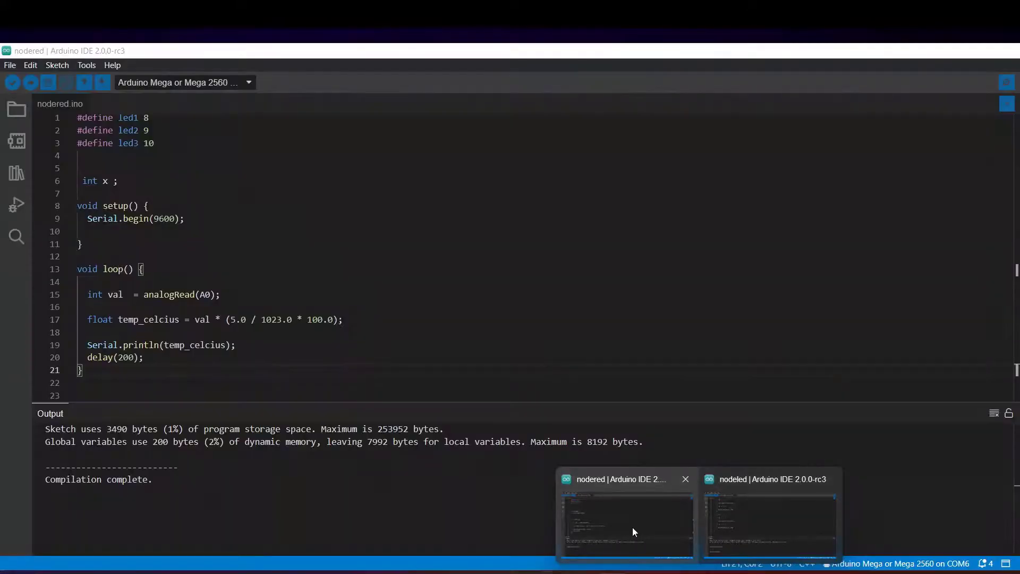
left_click(632, 527)
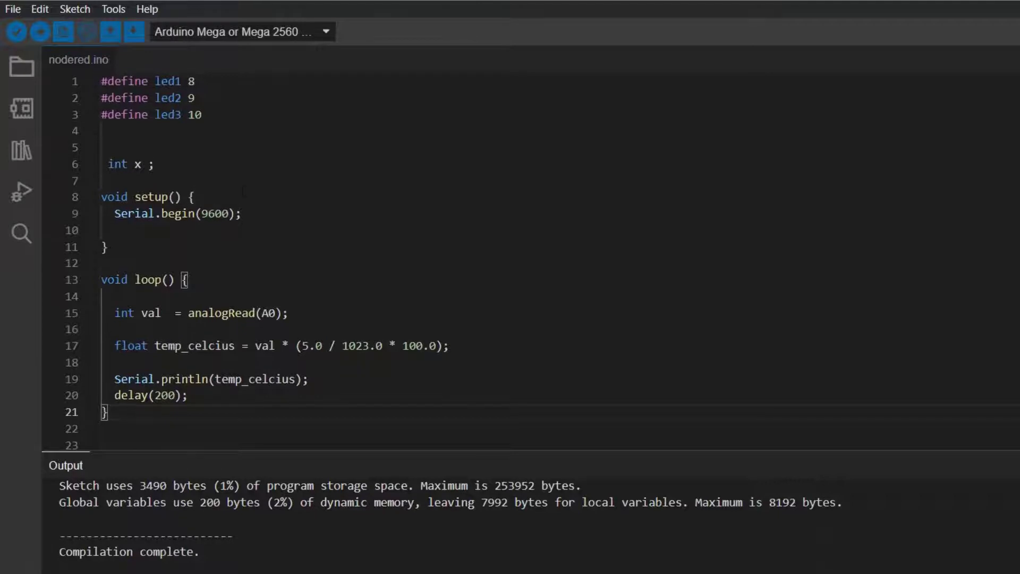
left_click_drag(104, 131, 90, 79)
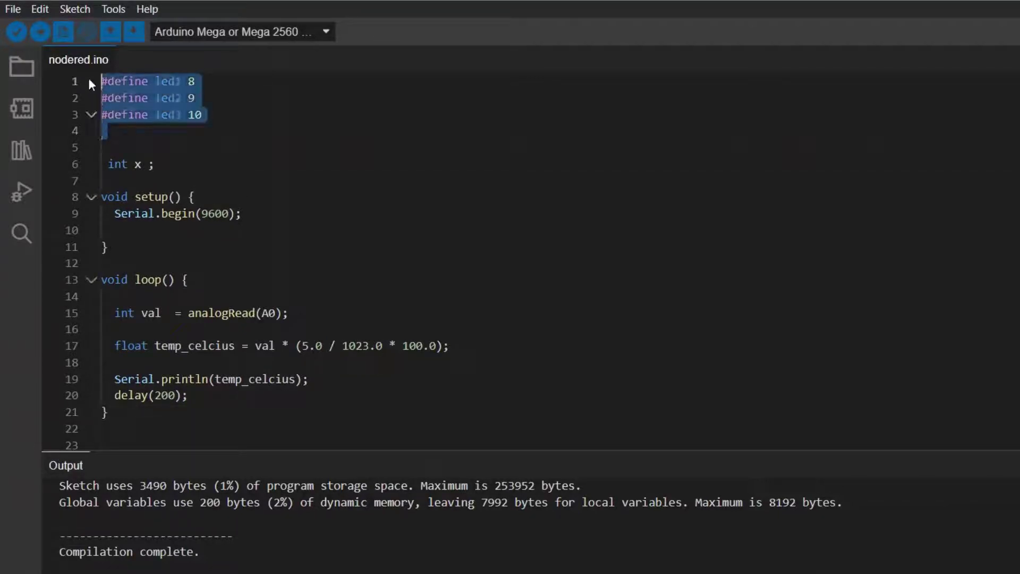
key("BackSpace")
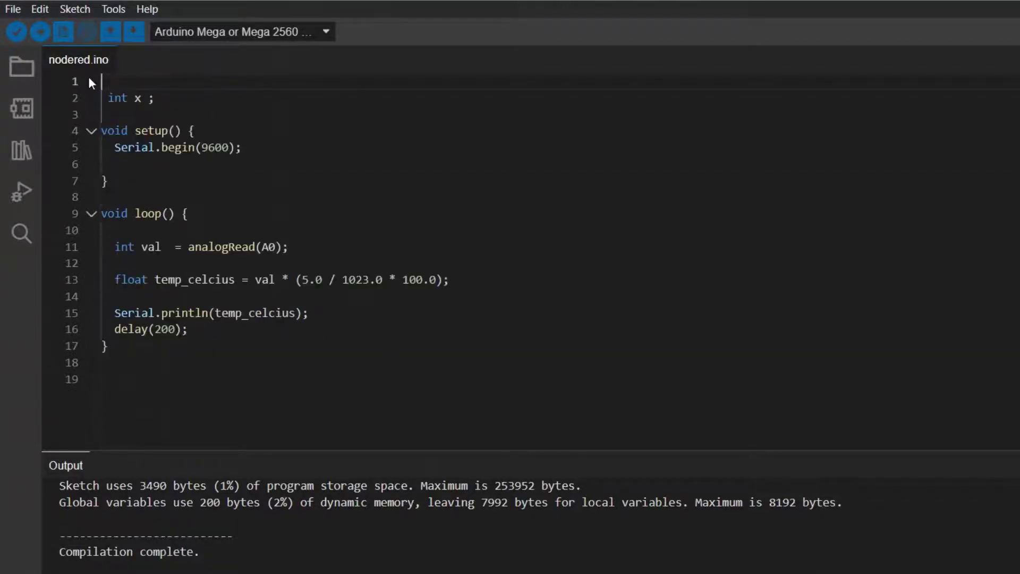
key("BackSpace")
left_click(114, 77)
Review the sensor reading and serial print lines of the nodered sketch, and upload it to the Arduino Mega board
mouse_move(276, 248)
mouse_move(207, 318)
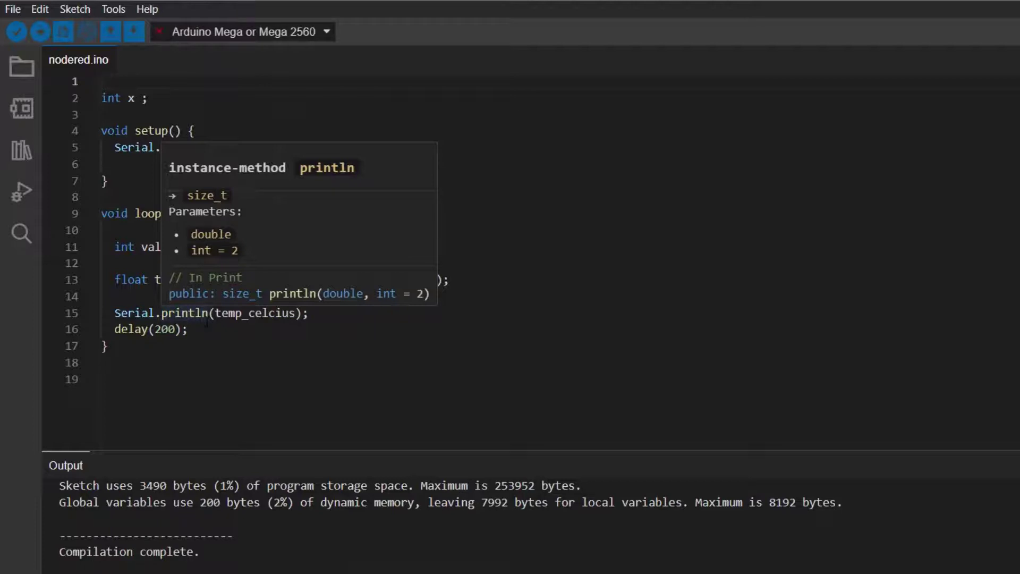
left_click(41, 34)
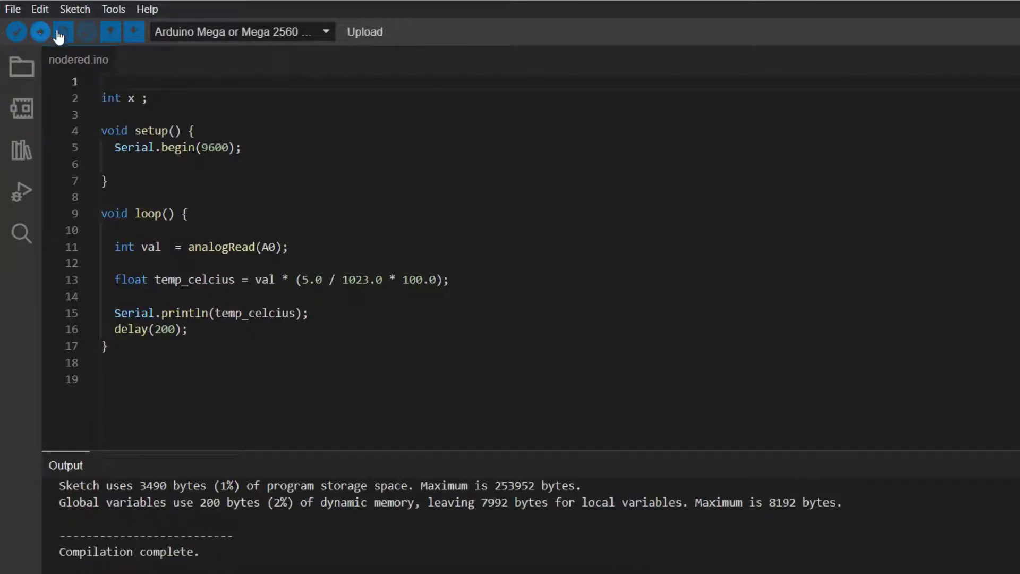
Switch to Node-RED and examine the incoming LM35 readings in the debug output and on the dashboard's température chart
mouse_move(880, 573)
mouse_move(915, 573)
key("alt+Tab")
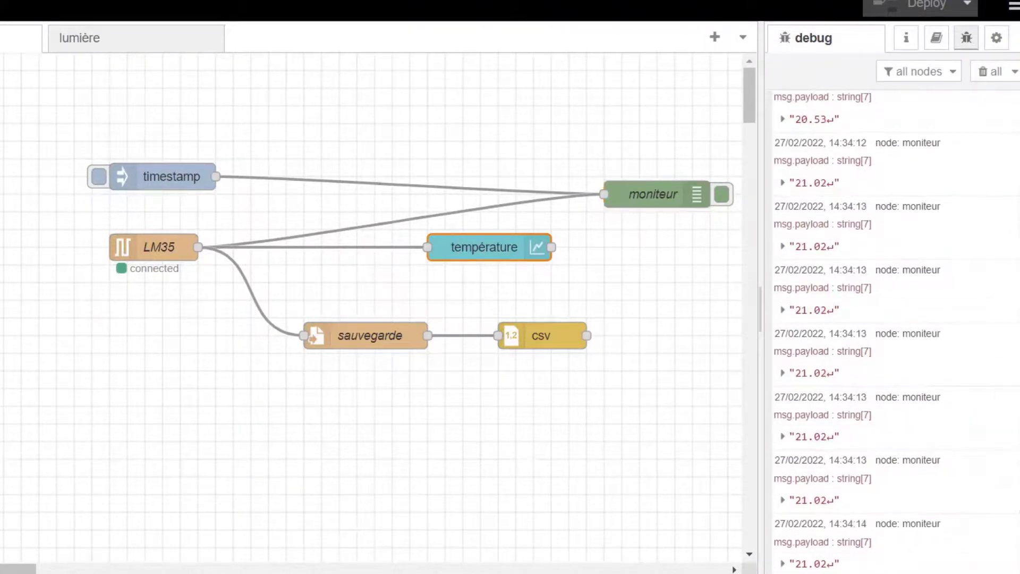
key("ctrl+Tab")
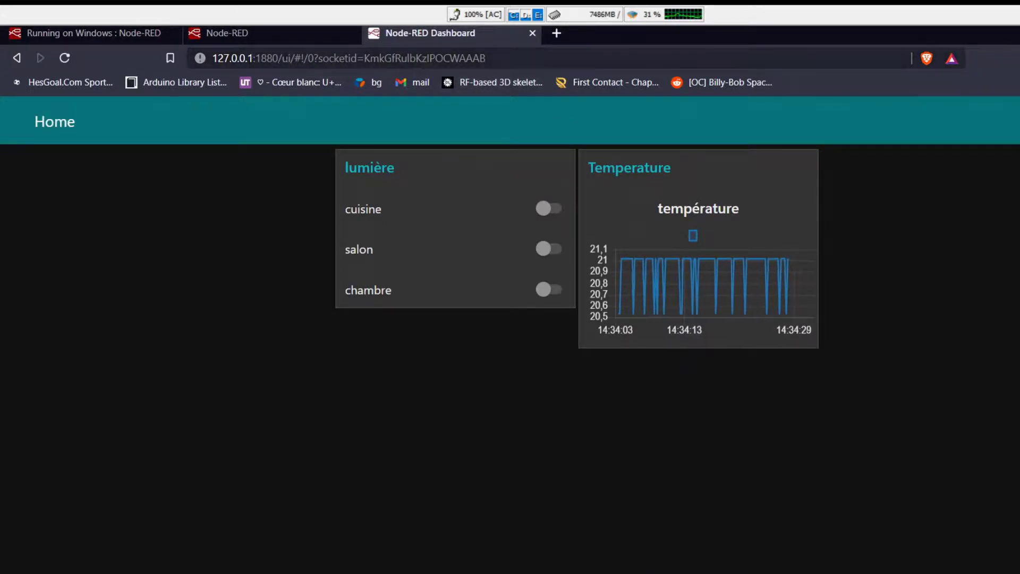
left_click_drag(295, 58, 214, 58)
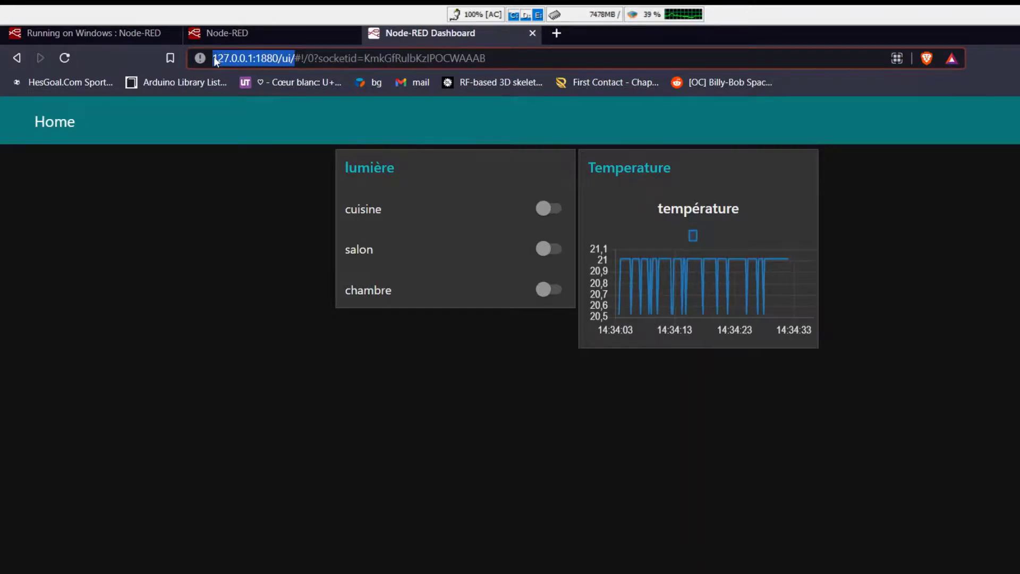
left_click(952, 316)
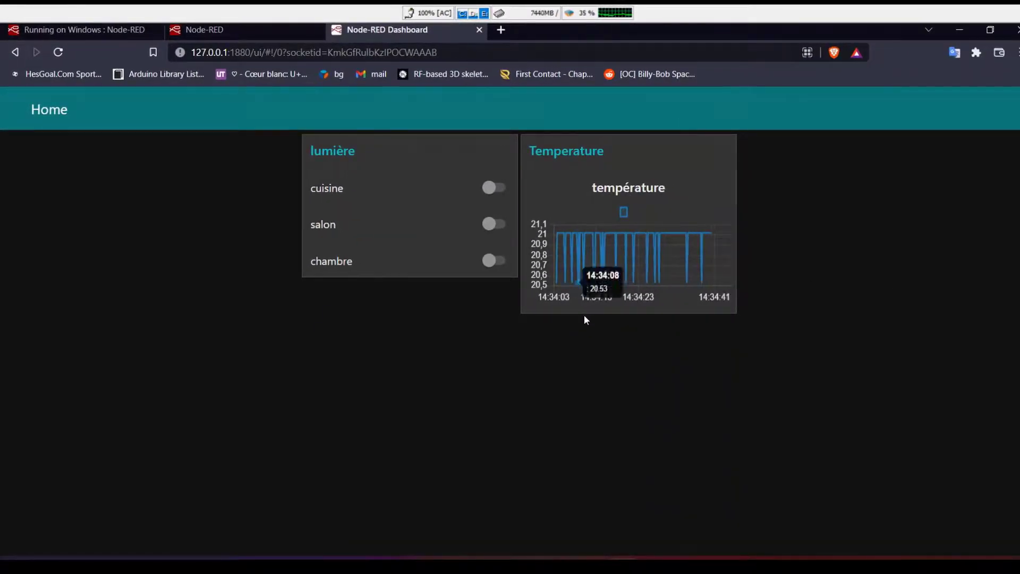
Return to the Node-RED editor and open the lumière flow
left_click(230, 26)
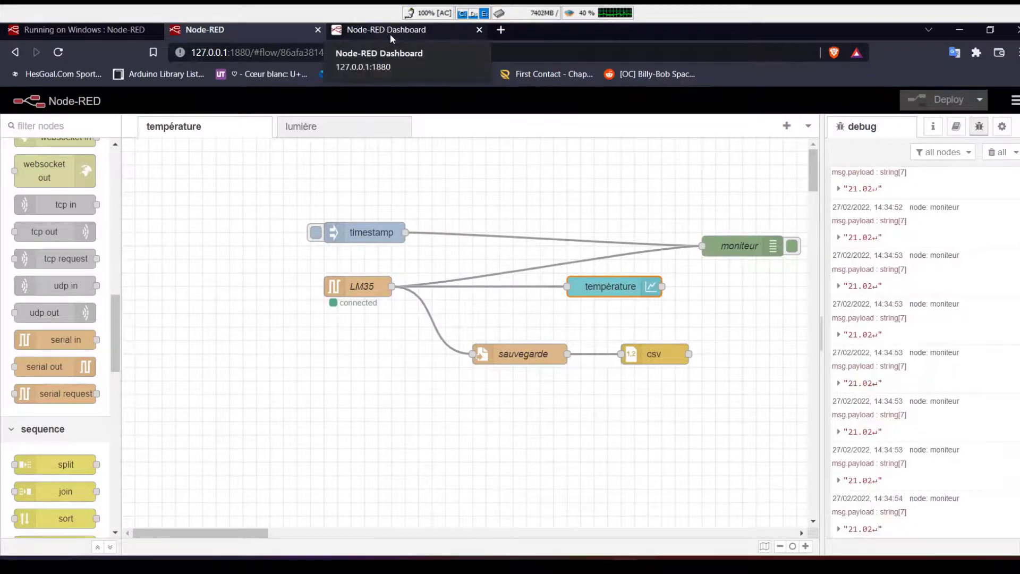
left_click(310, 132)
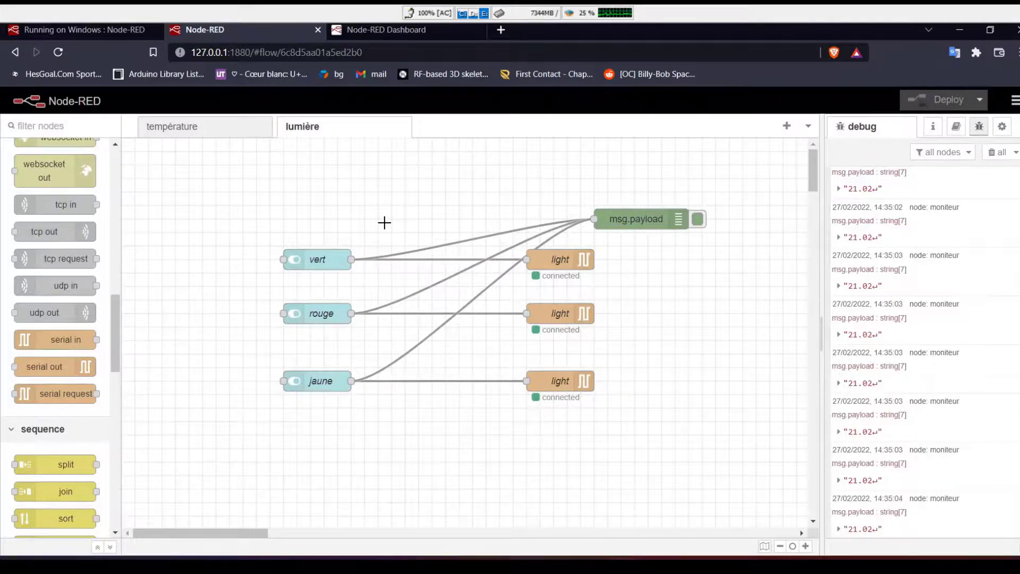
Switch to the nodeled sketch in Arduino IDE, review its pin setup and LED on/off conditions, and upload it to the board
mouse_move(712, 565)
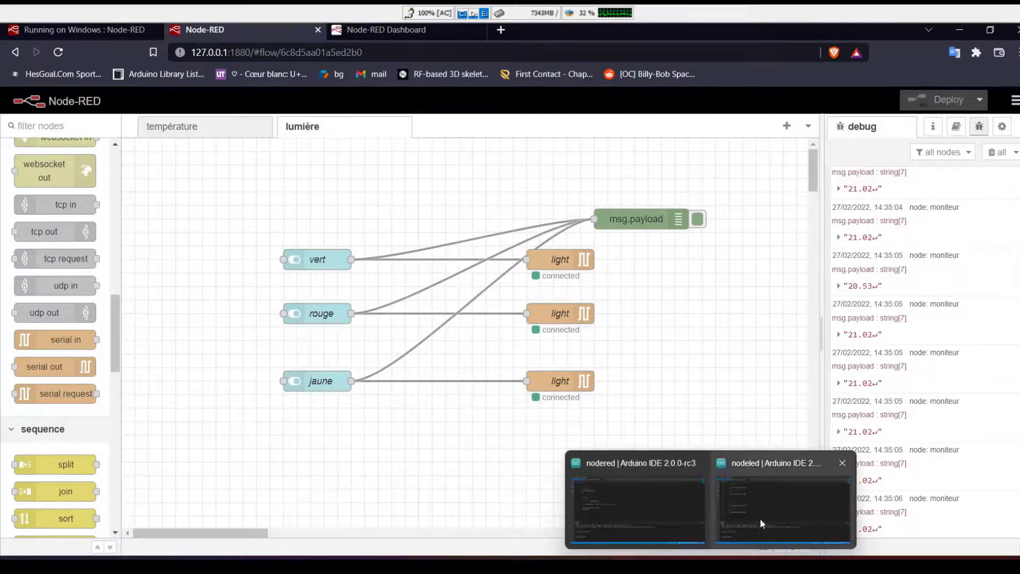
left_click(753, 526)
scroll(434, 263, "up", 10)
scroll(434, 263, "up", 5)
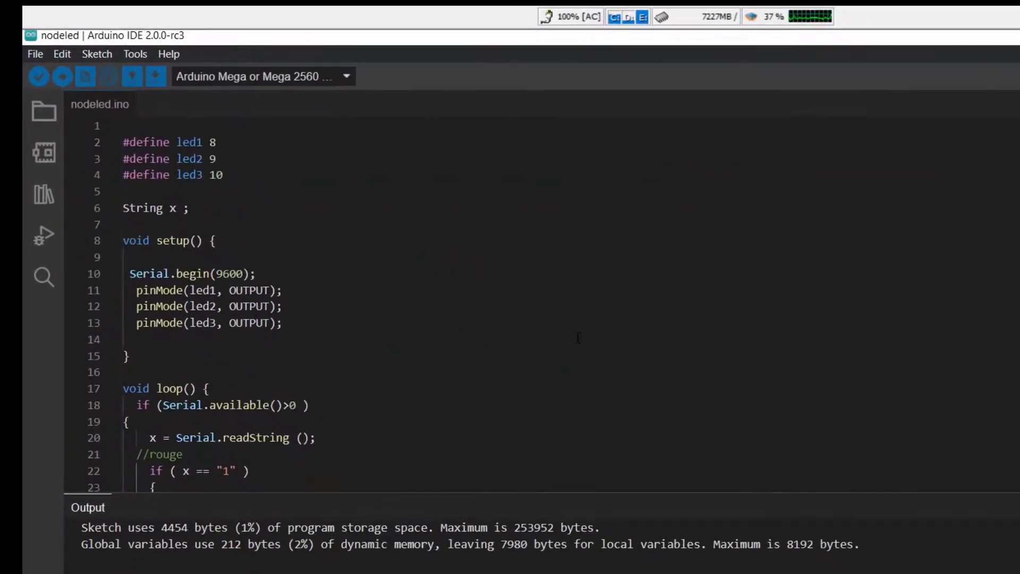
scroll(577, 338, "down", 3)
scroll(578, 338, "down", 2)
scroll(578, 338, "up", 2)
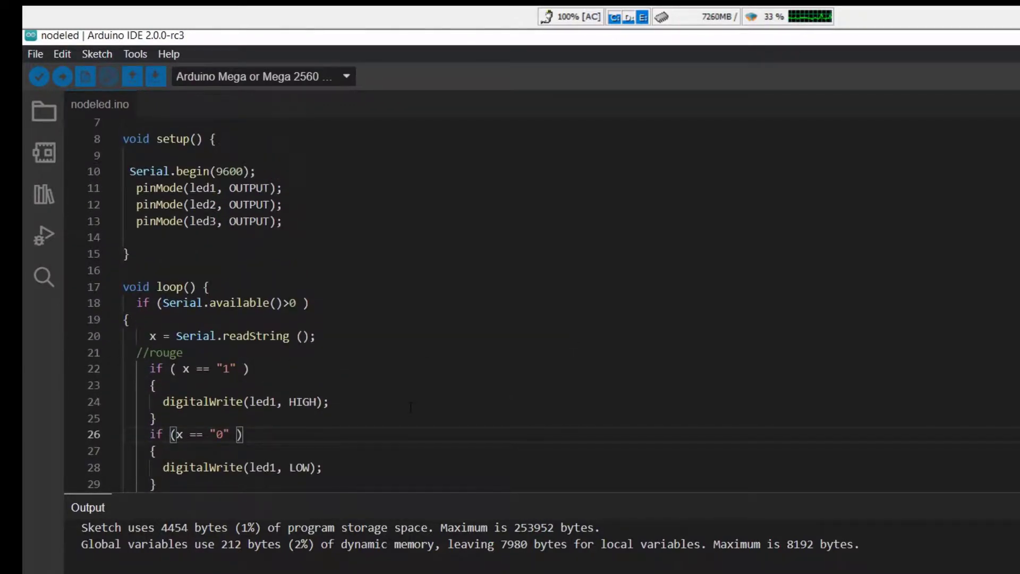
scroll(410, 408, "down", 2)
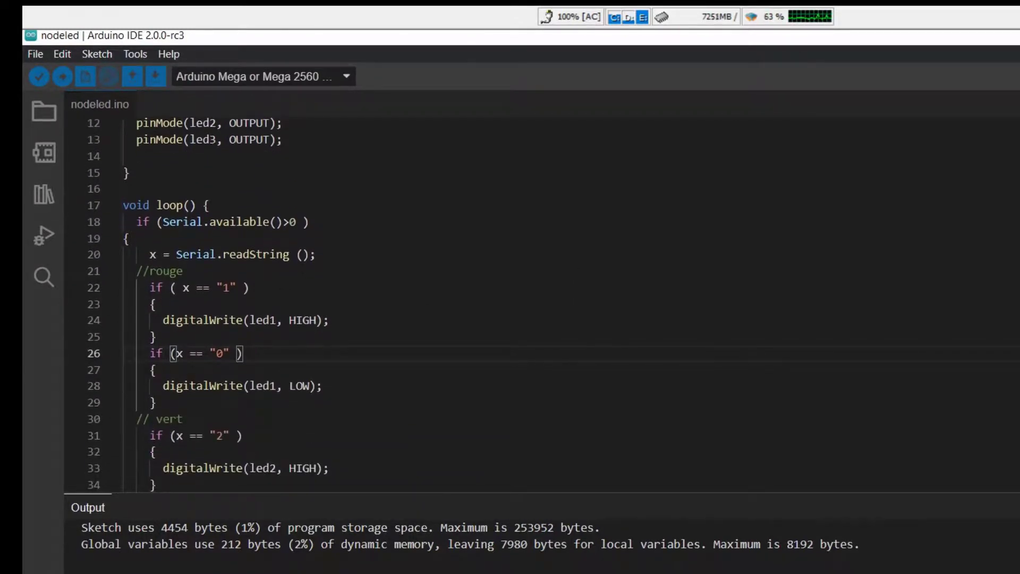
scroll(225, 367, "down", 2)
scroll(226, 366, "down", 5)
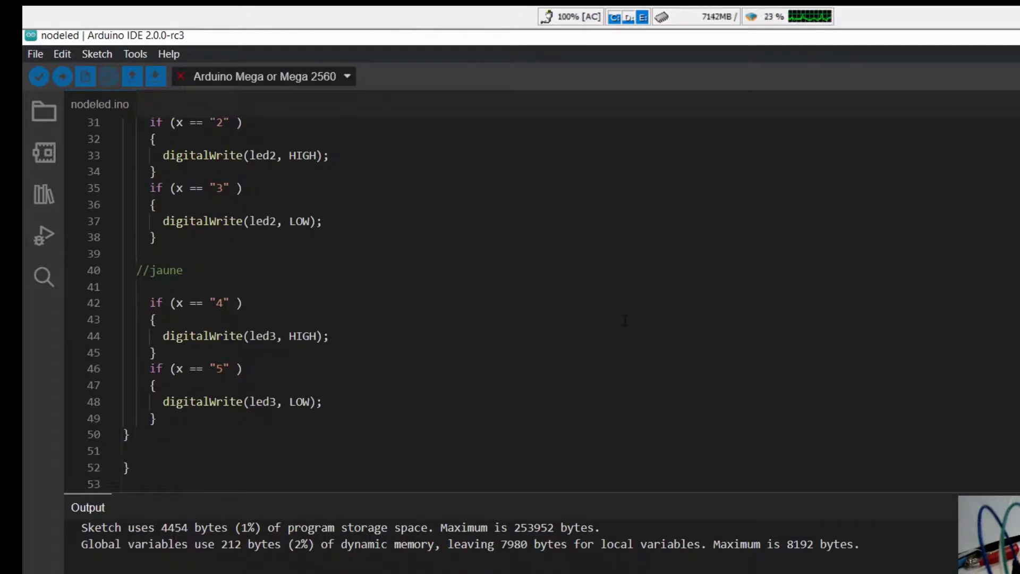
left_click(62, 77)
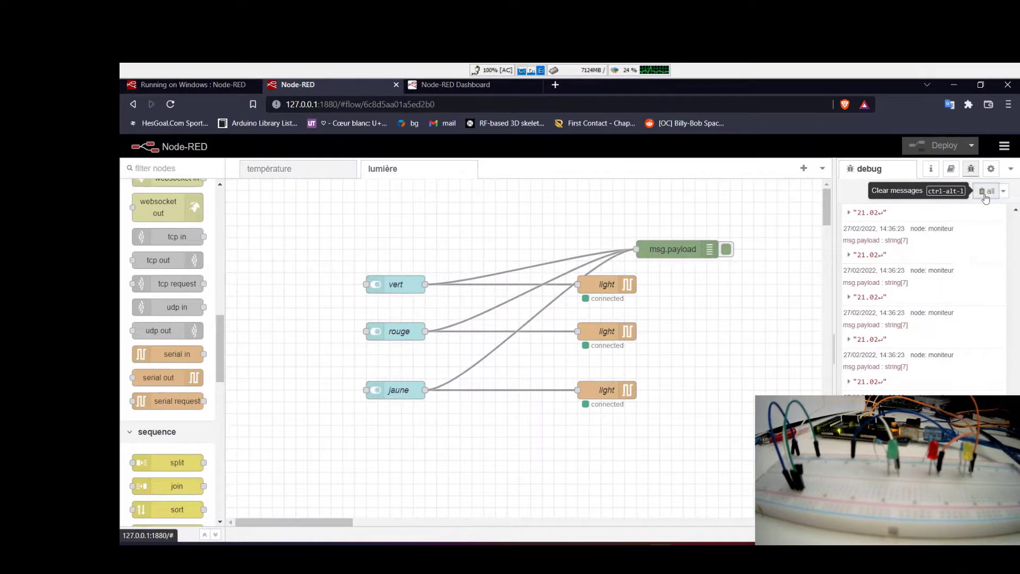
Clear all debug messages in the Node-RED editor and bring up the dashboard with the lumière switches
left_click(984, 195)
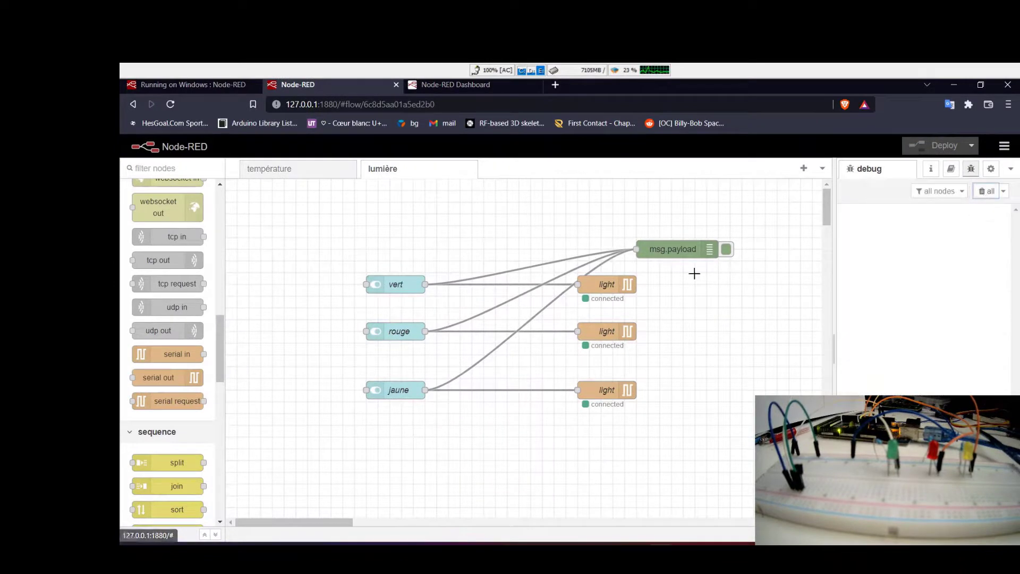
left_click(449, 86)
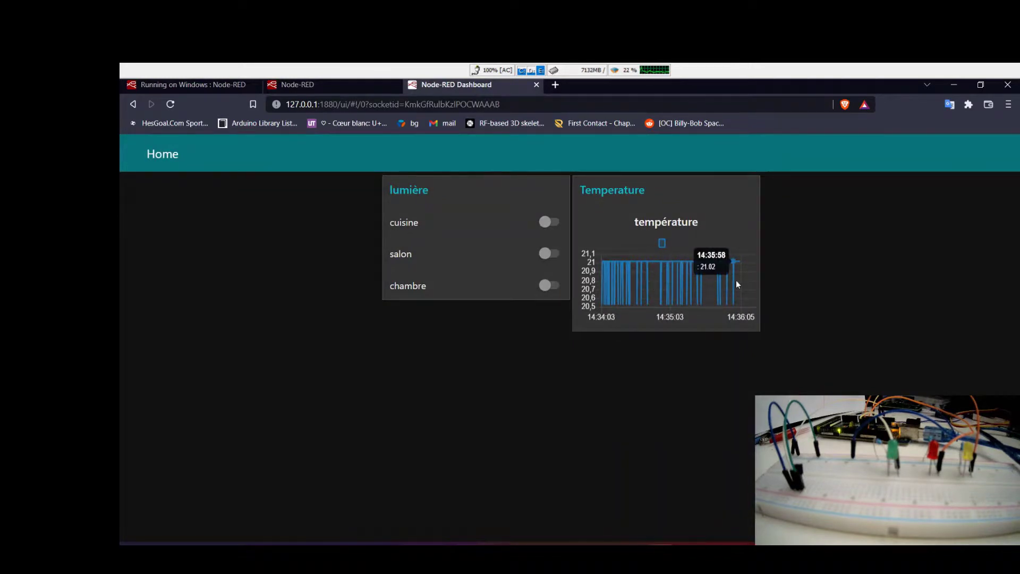
Try the cuisine, salon and chambre switches on the dashboard to control the board's LEDs, and return to the lumière flow
left_click(353, 85)
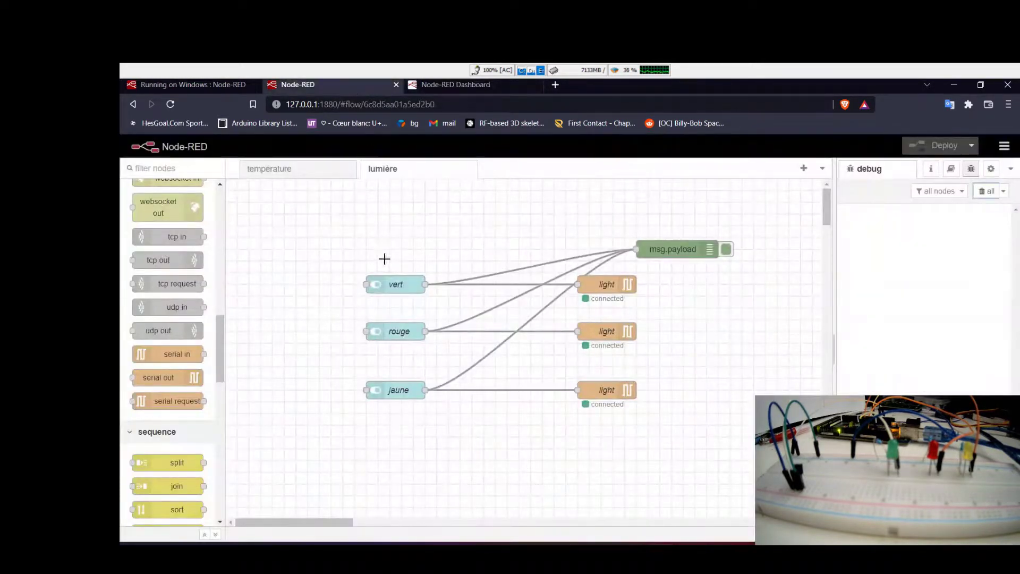
left_click(447, 87)
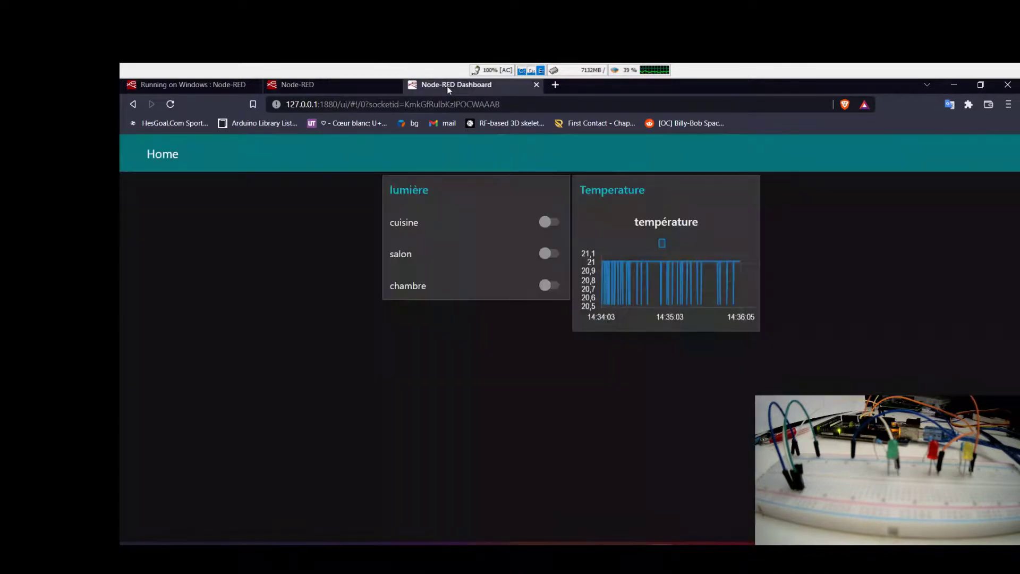
left_click(545, 223)
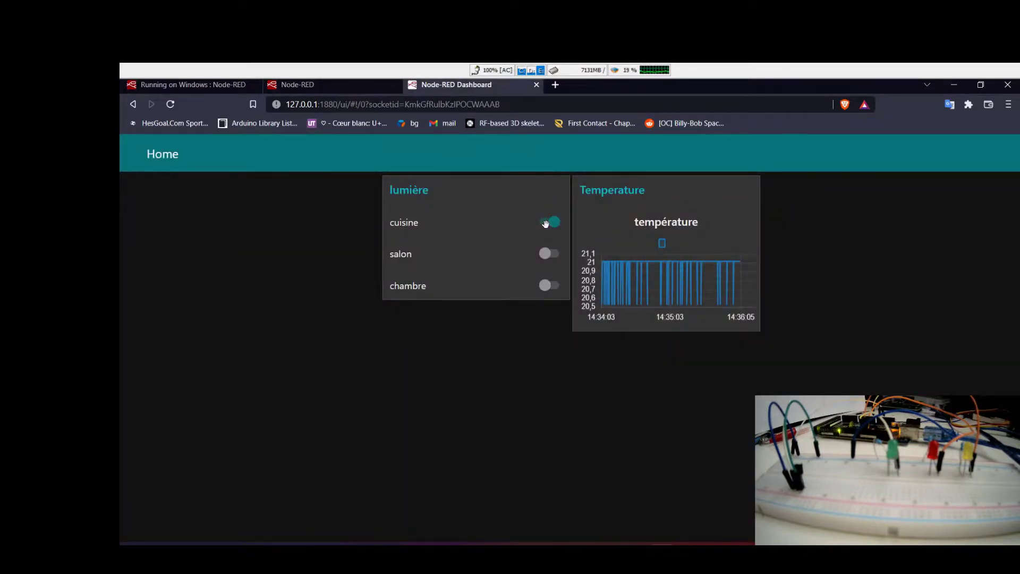
left_click(548, 255)
left_click(547, 287)
left_click(548, 287)
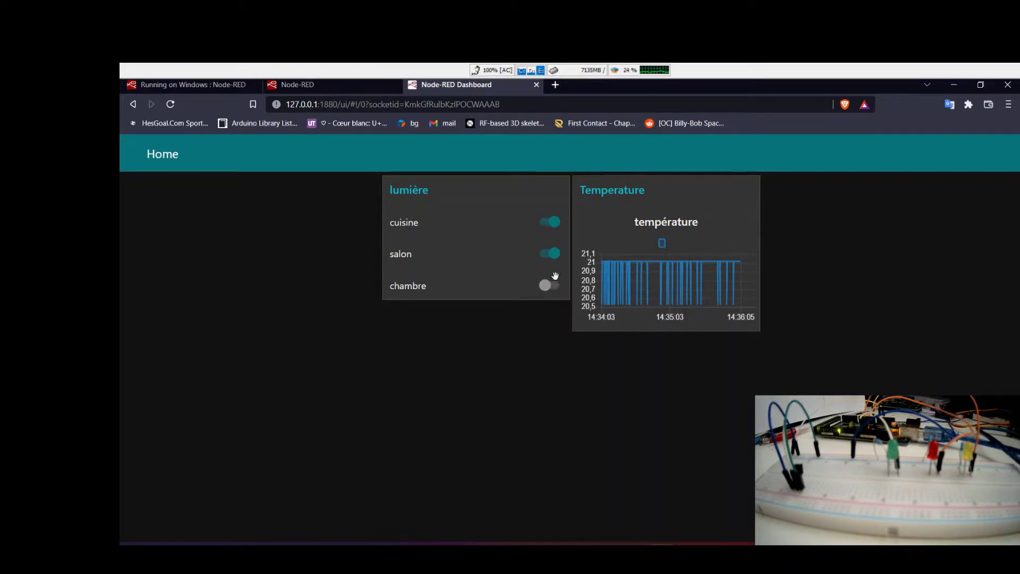
left_click(550, 222)
left_click(297, 85)
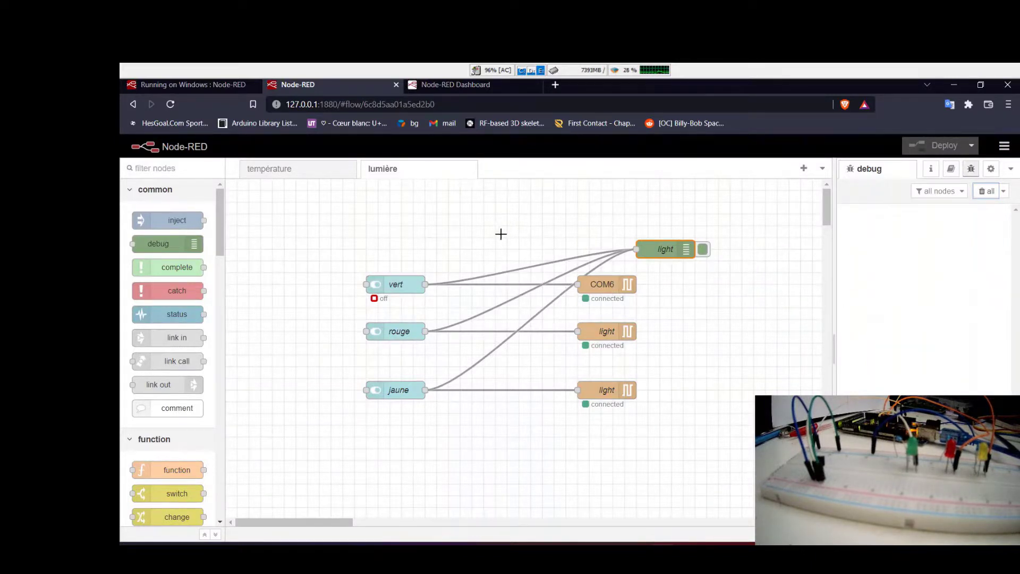
Bring up the dashboard and turn on the cuisine, salon and chambre lights one after another
left_click(447, 89)
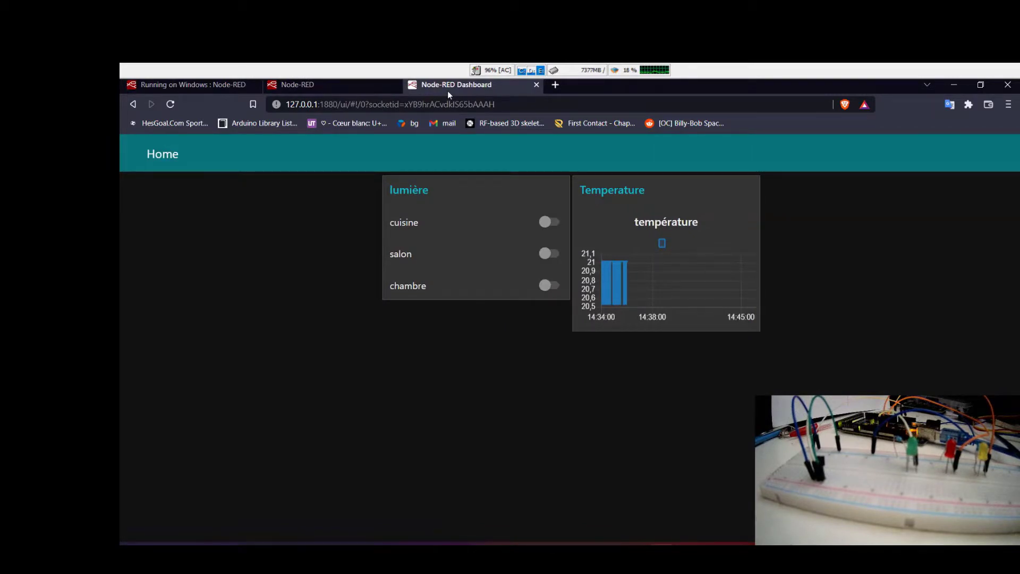
left_click(543, 228)
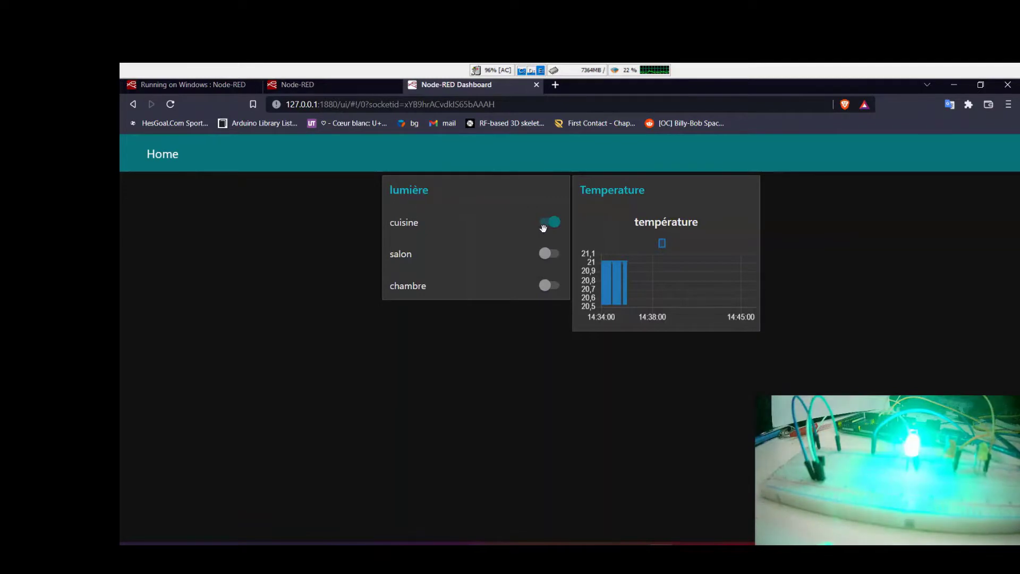
left_click(545, 253)
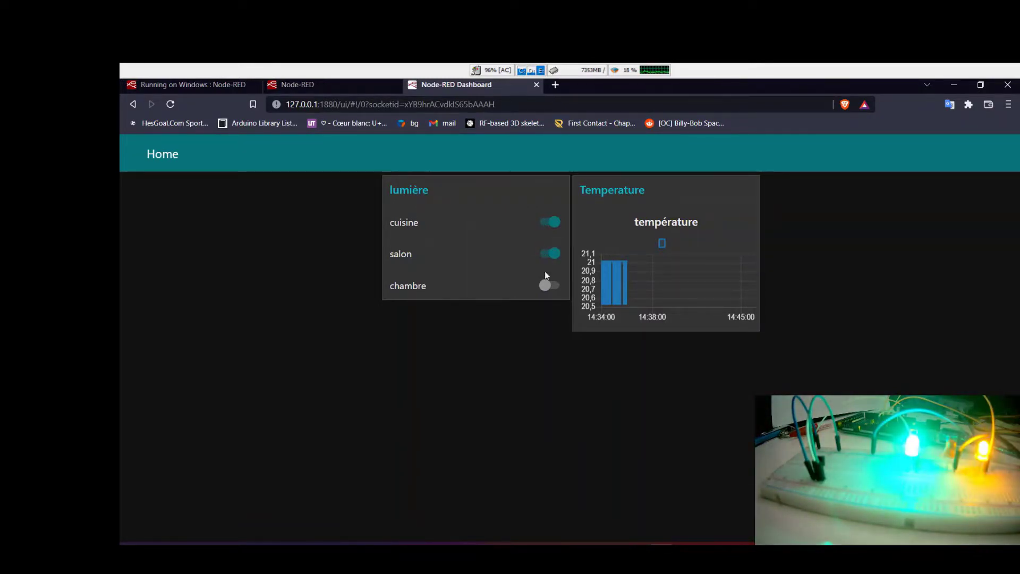
left_click(544, 286)
Turn off the chambre, salon and cuisine lights, and return to the lumière flow to view the debug messages
left_click(549, 285)
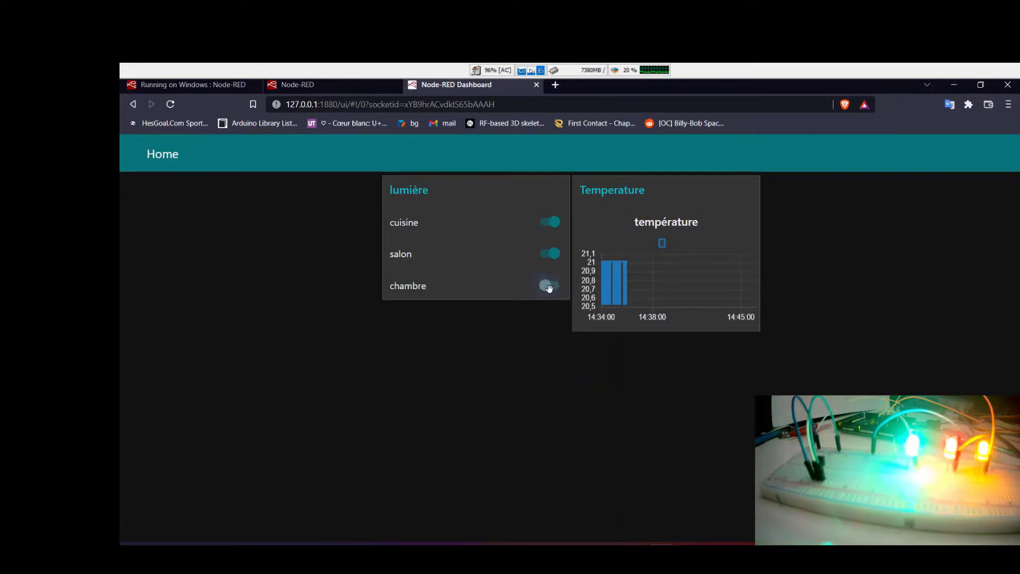
left_click(549, 254)
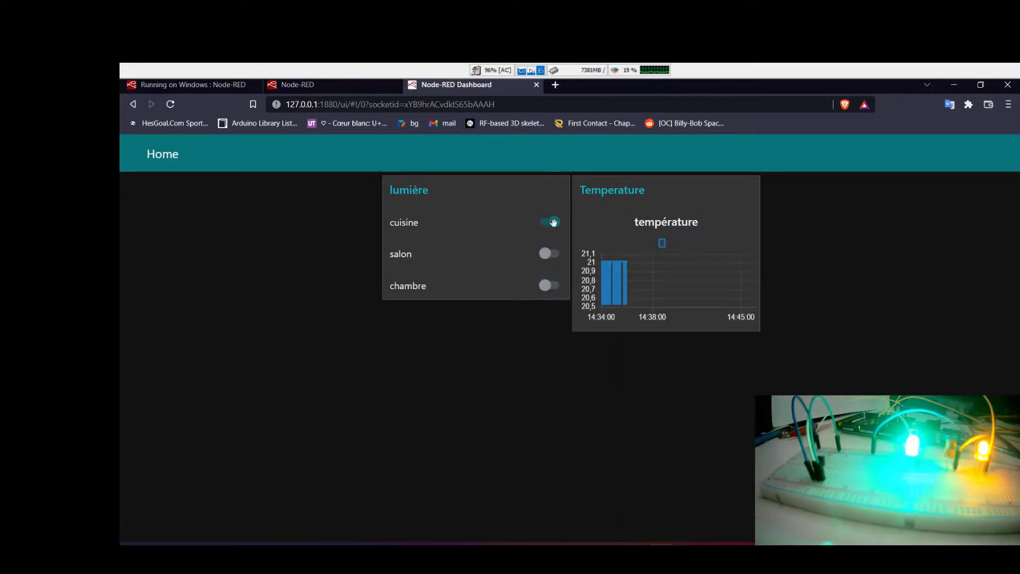
left_click(550, 222)
left_click(356, 87)
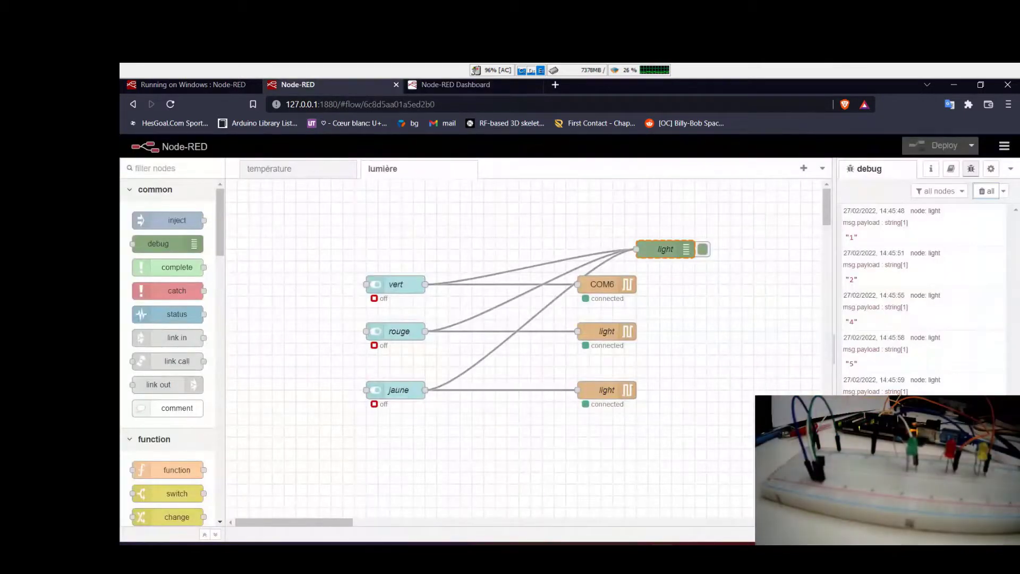